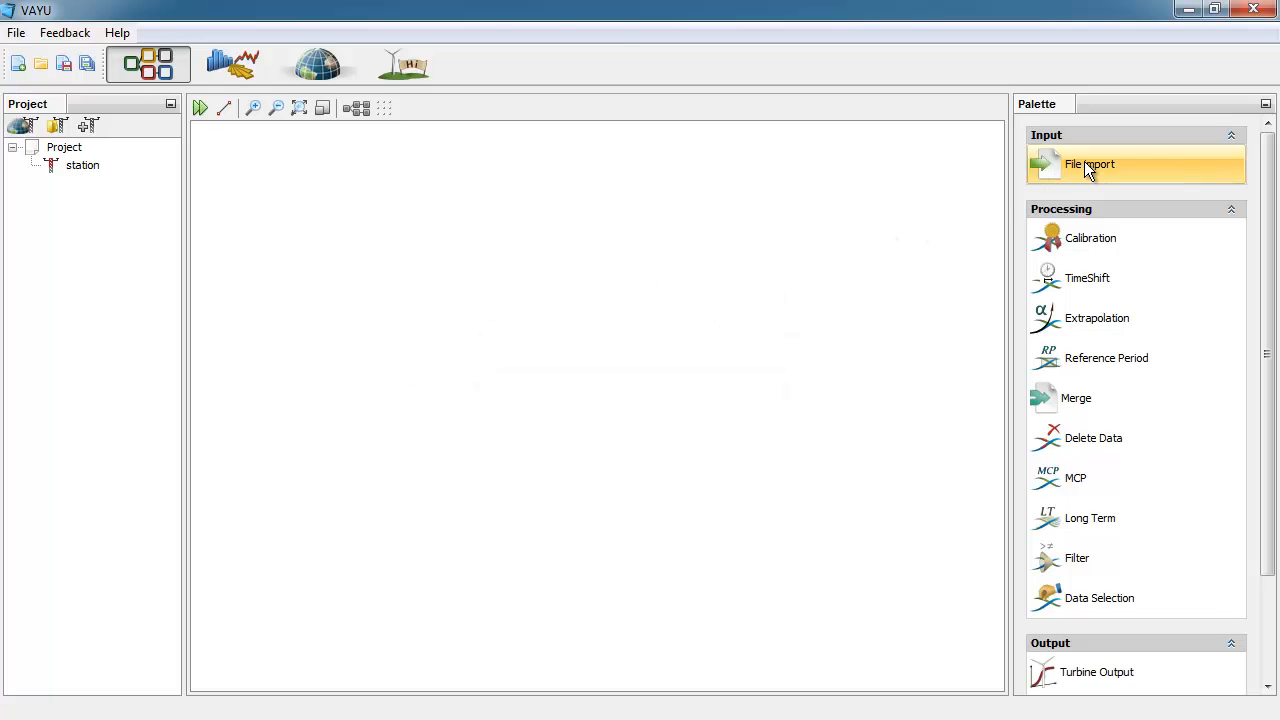
# Add a File import step to the process canvas and load the wind data file VA 01.dat into it
pyautogui.moveTo(1087, 170); pyautogui.dragTo(667, 227)
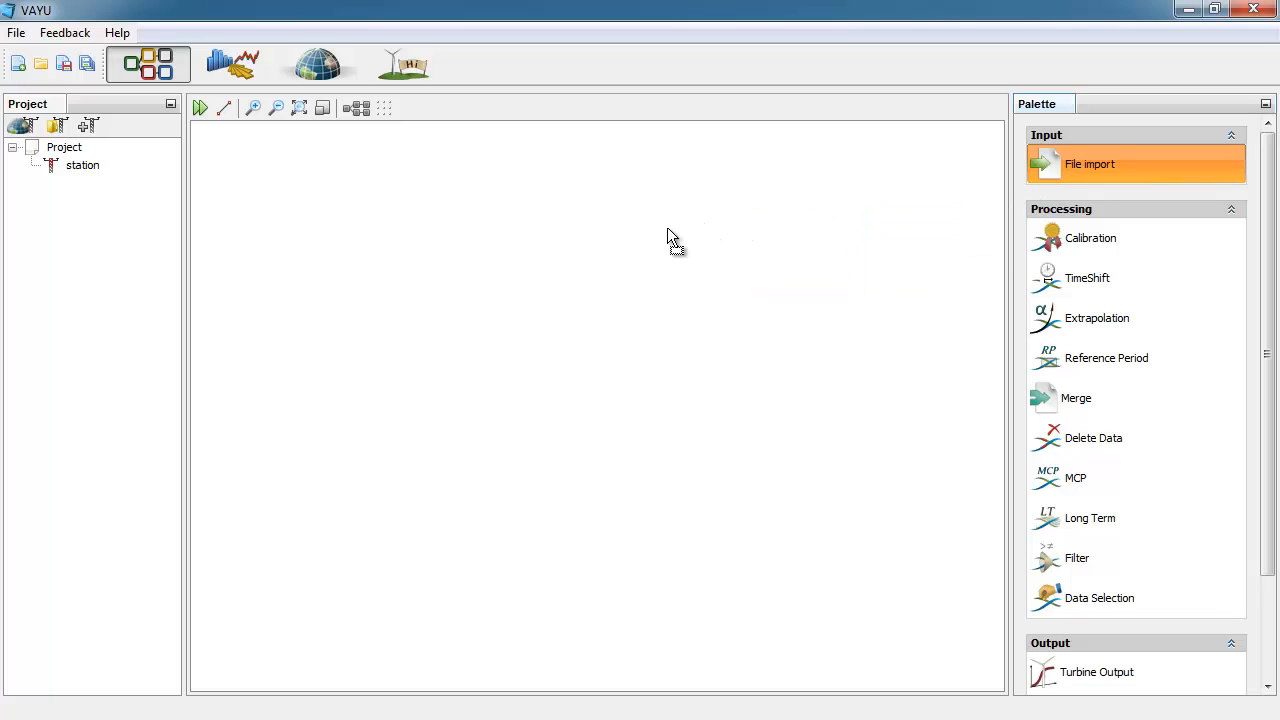
pyautogui.moveTo(462, 279); pyautogui.dragTo(348, 305)
pyautogui.doubleClick(396, 358)
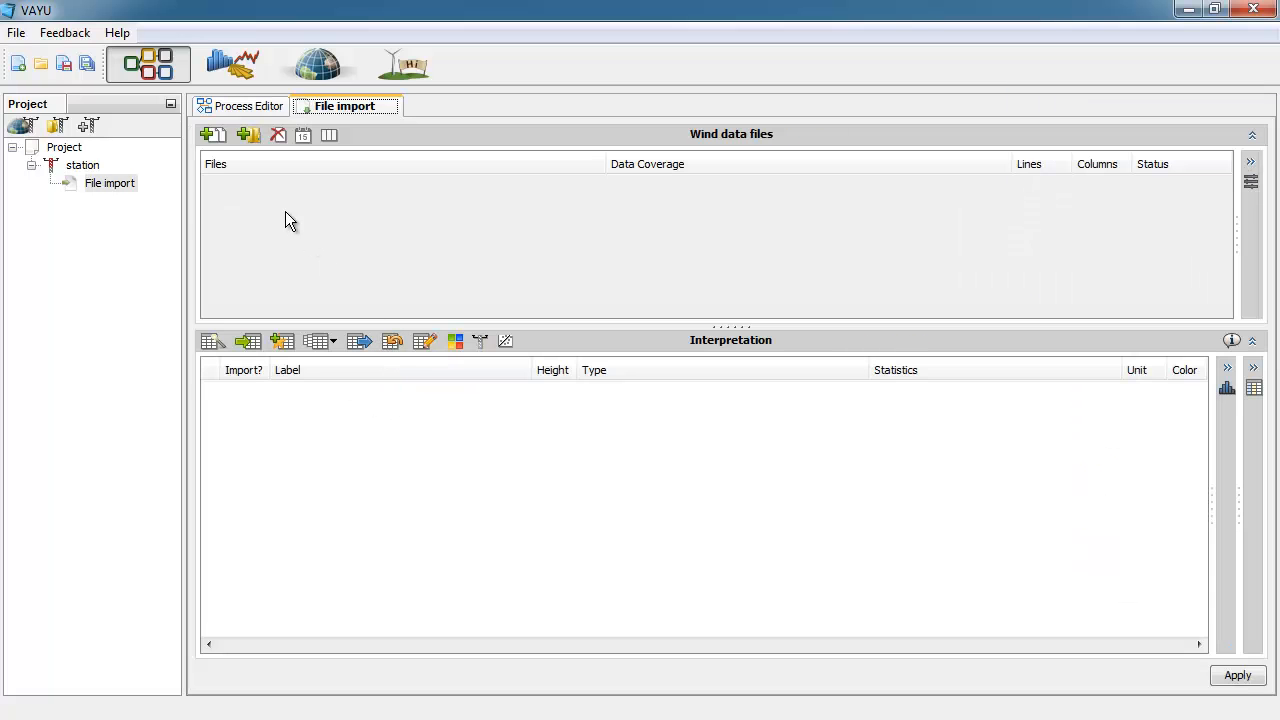
pyautogui.click(215, 135)
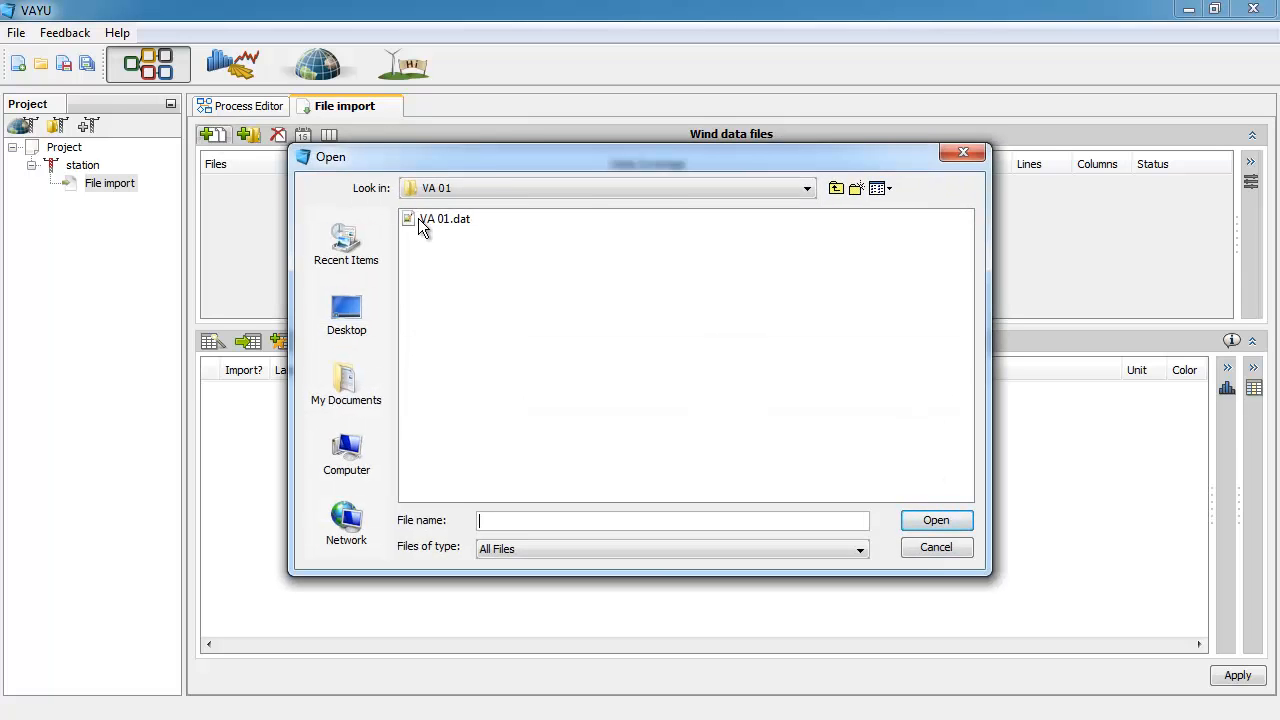
pyautogui.click(420, 219)
pyautogui.click(936, 521)
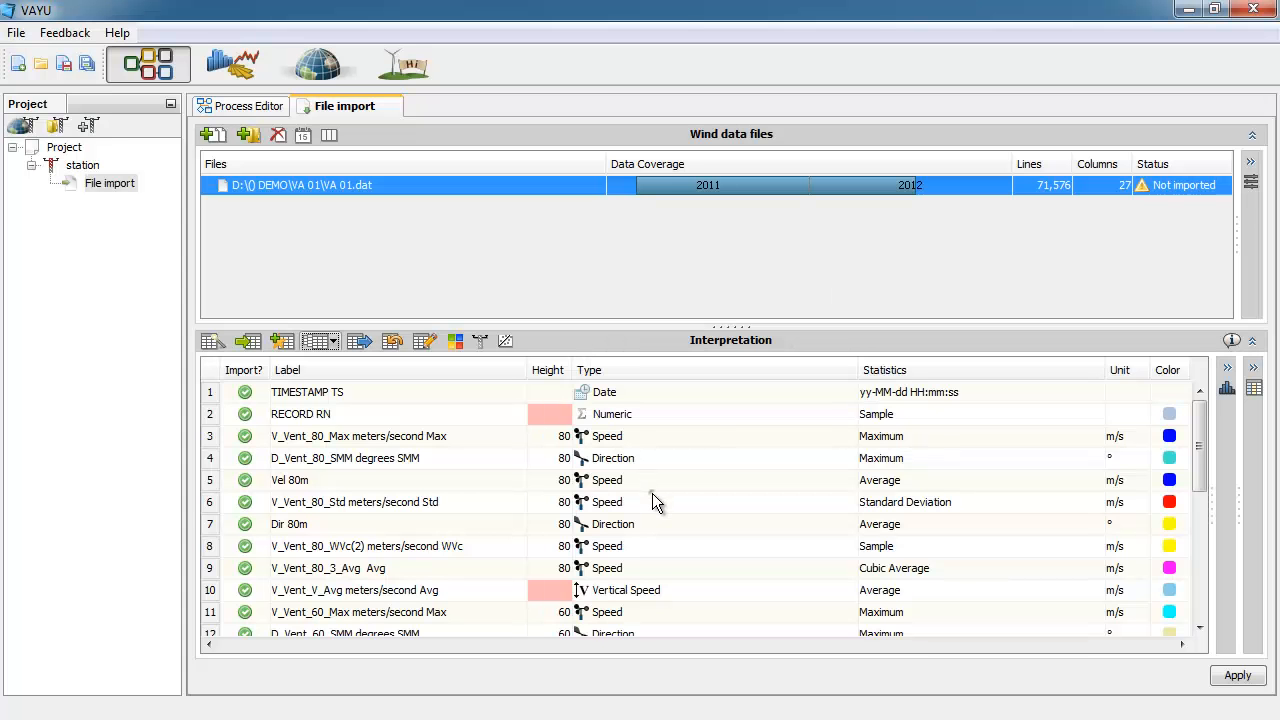
# Check the statistics choices for Dir 80m and the saved format presets, and apply the file import
pyautogui.click(652, 493)
pyautogui.click(908, 524)
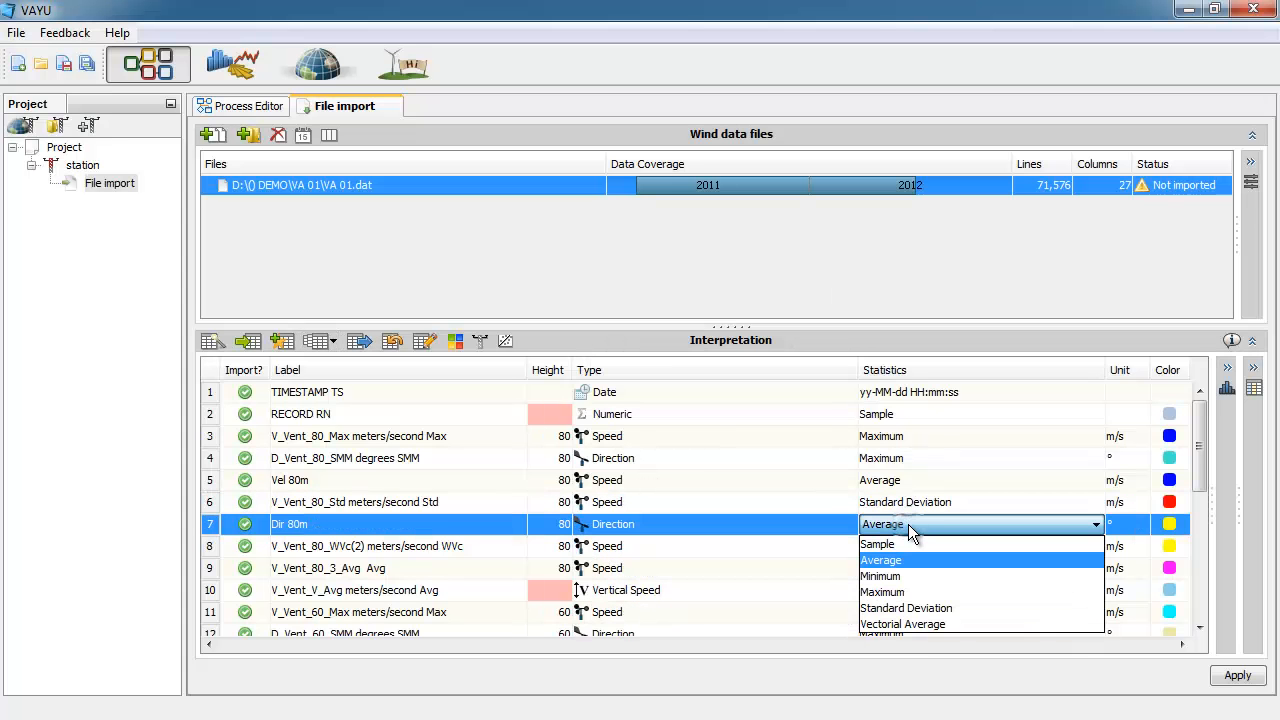
pyautogui.click(333, 343)
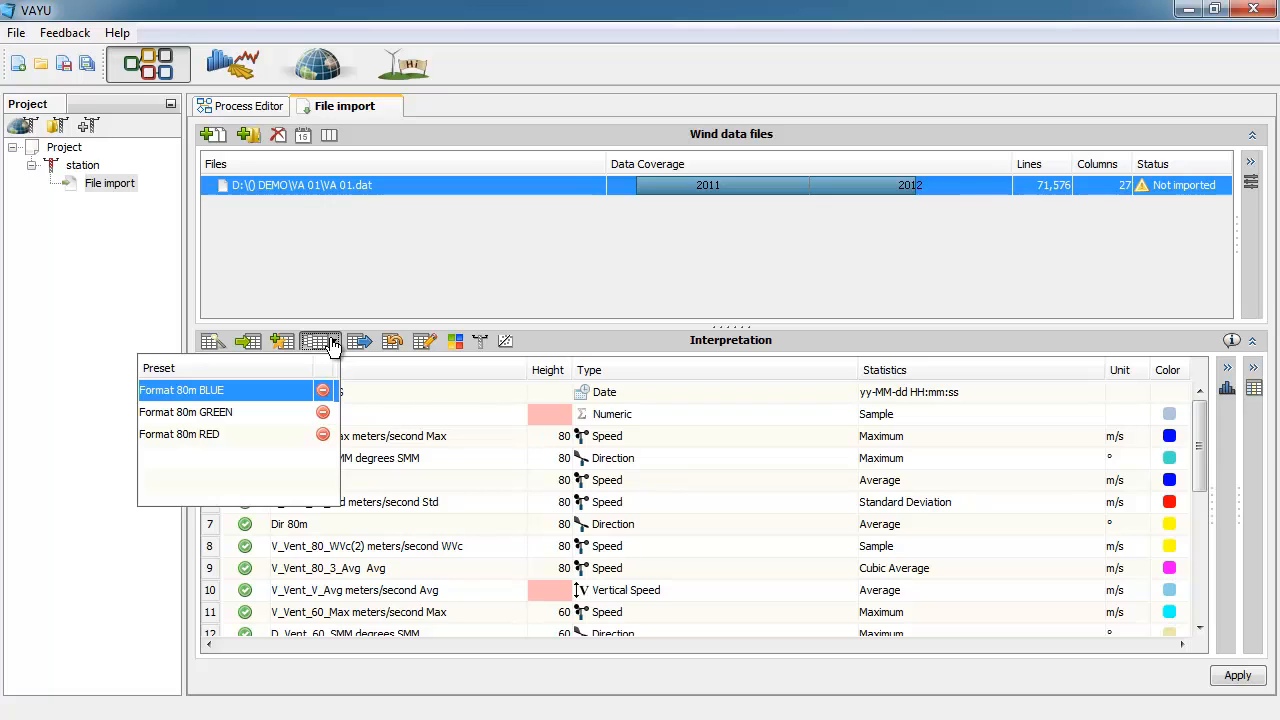
pyautogui.click(1238, 677)
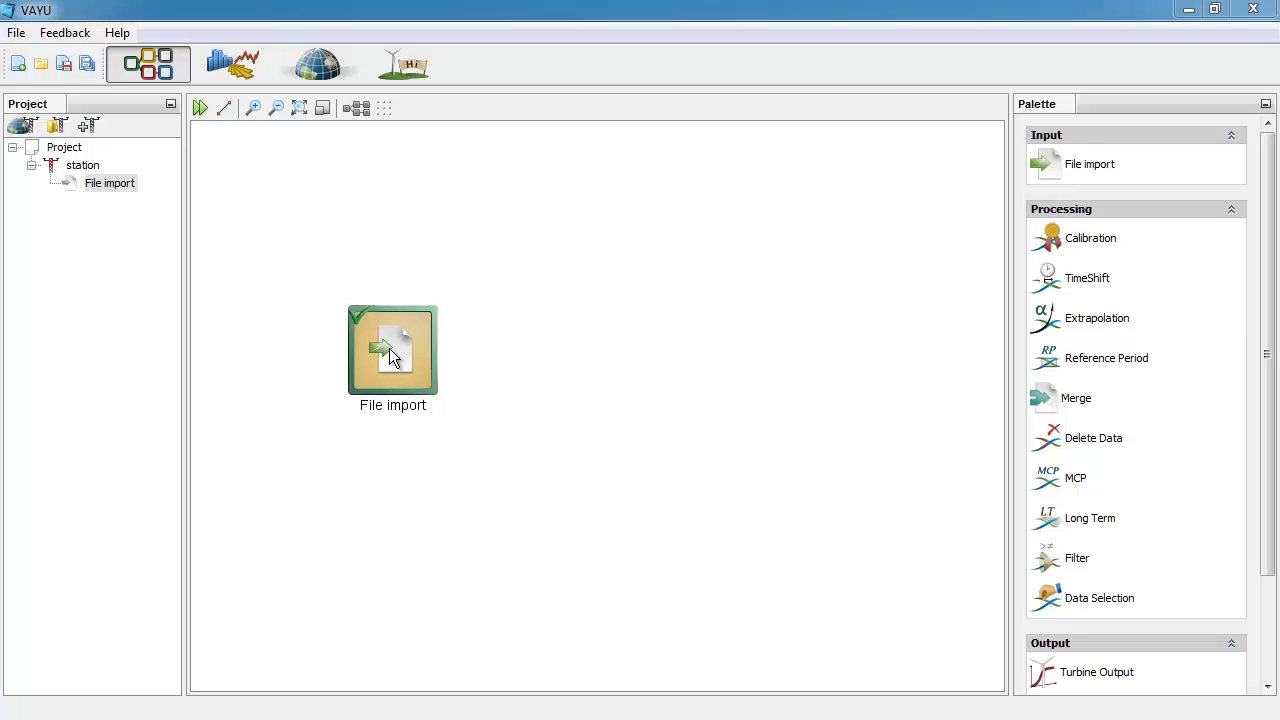
# Rename the File import step as Raw Data
pyautogui.rightClick(390, 358)
pyautogui.click(439, 362)
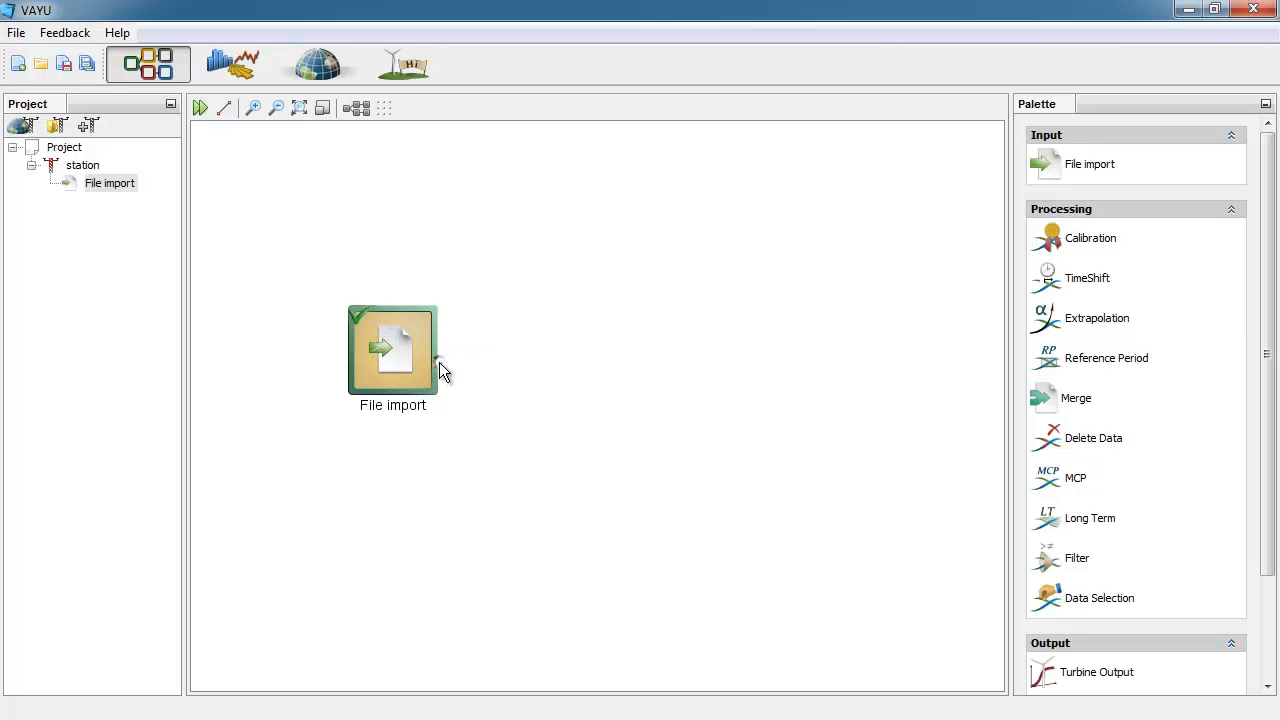
pyautogui.write('Raw ')
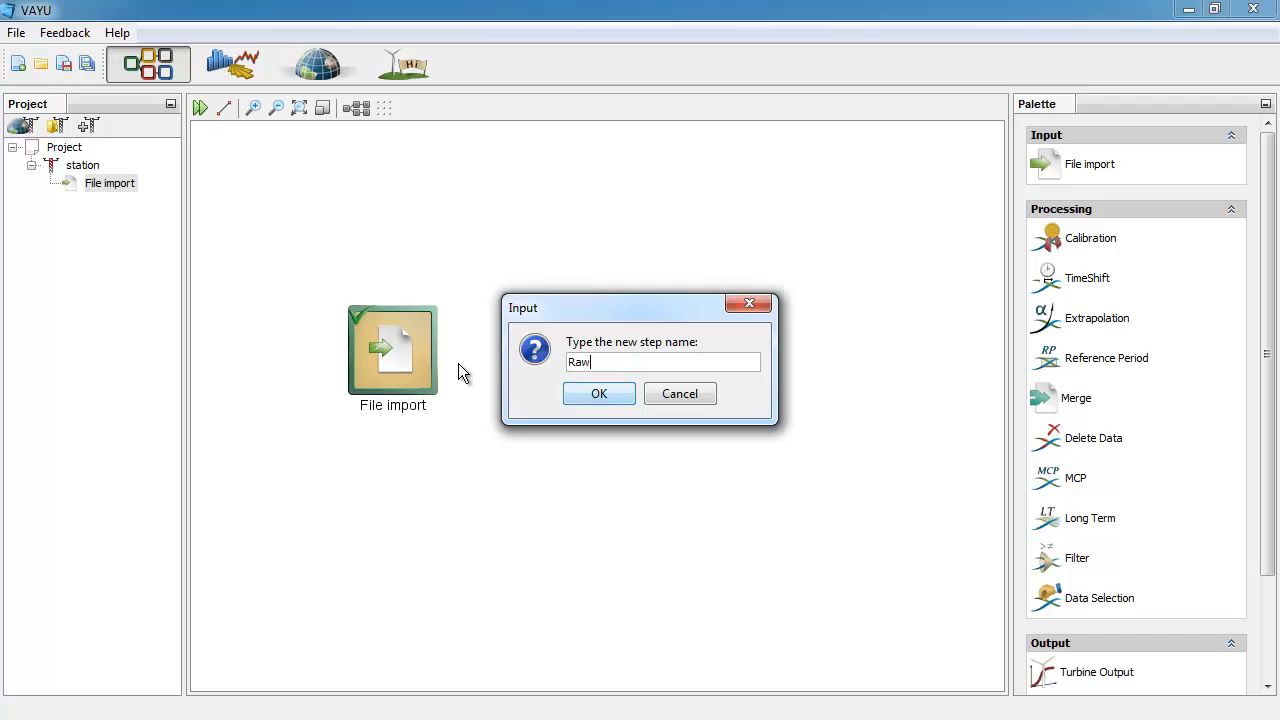
pyautogui.write('Data')
pyautogui.press('Return')
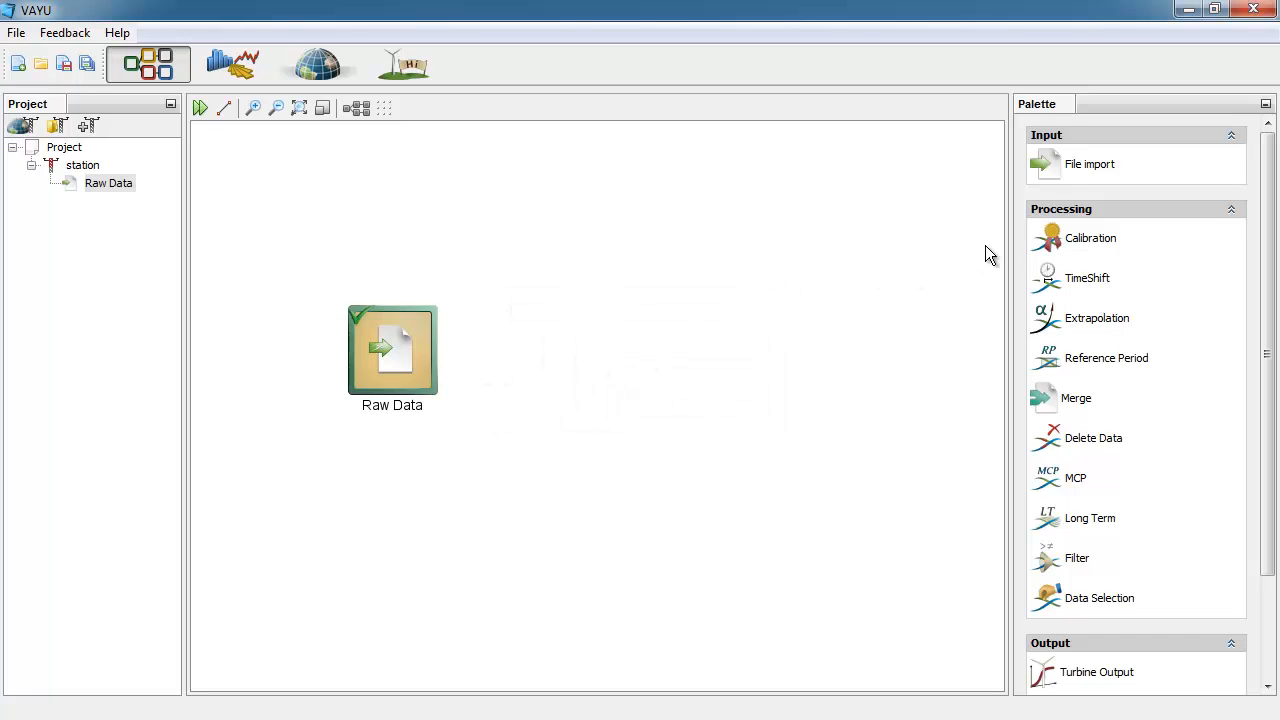
# Add a Calibration step beside Raw Data and connect Raw Data to it
pyautogui.moveTo(1010, 258); pyautogui.dragTo(479, 315)
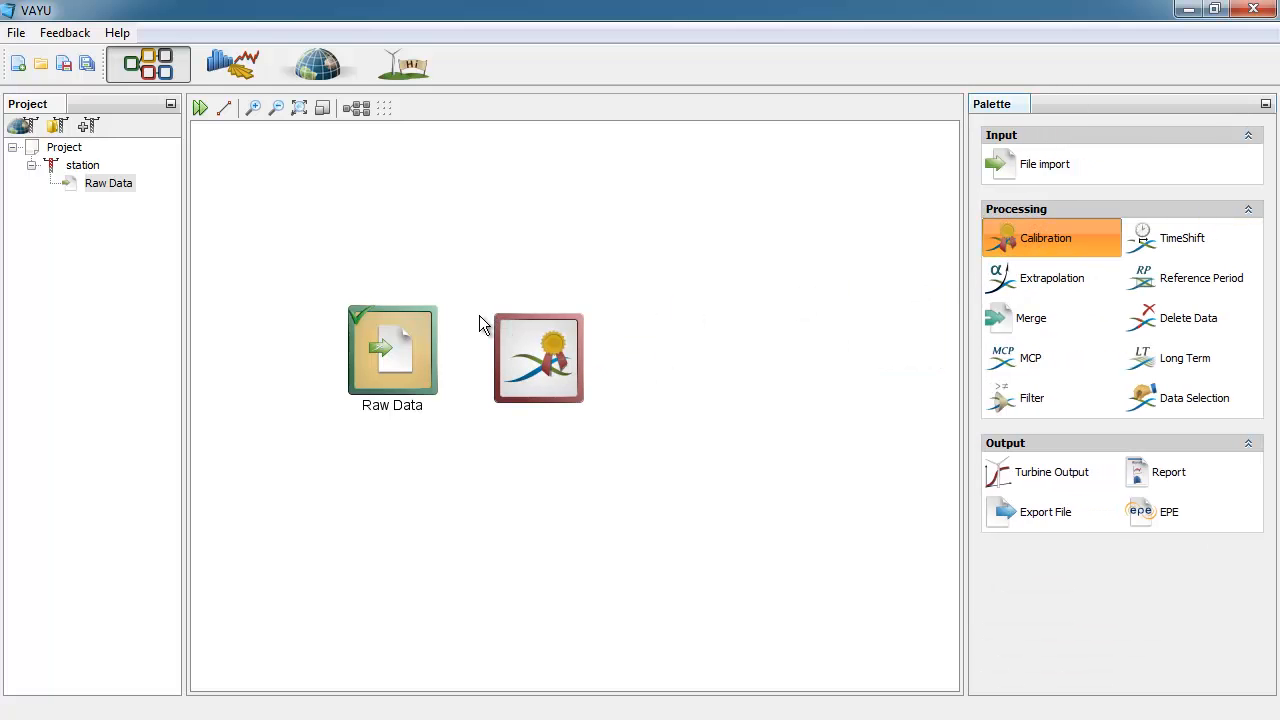
pyautogui.click(224, 108)
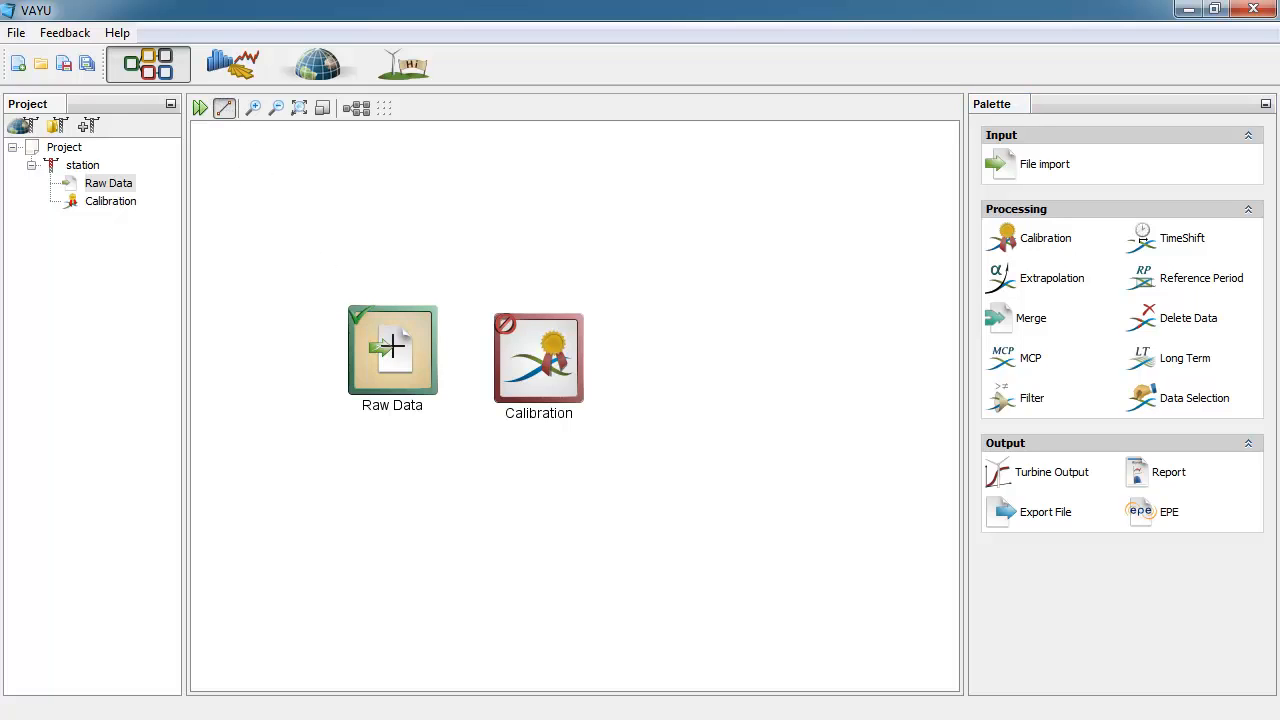
pyautogui.moveTo(393, 350); pyautogui.dragTo(530, 362)
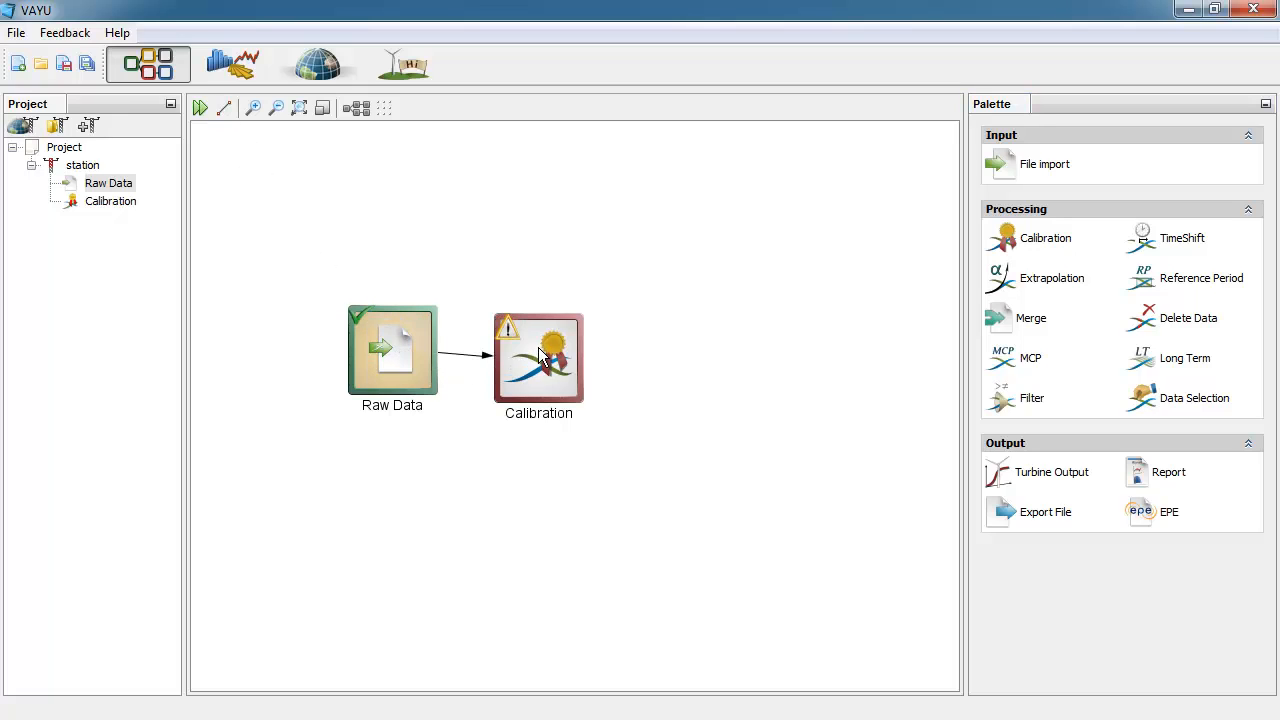
pyautogui.click(535, 357)
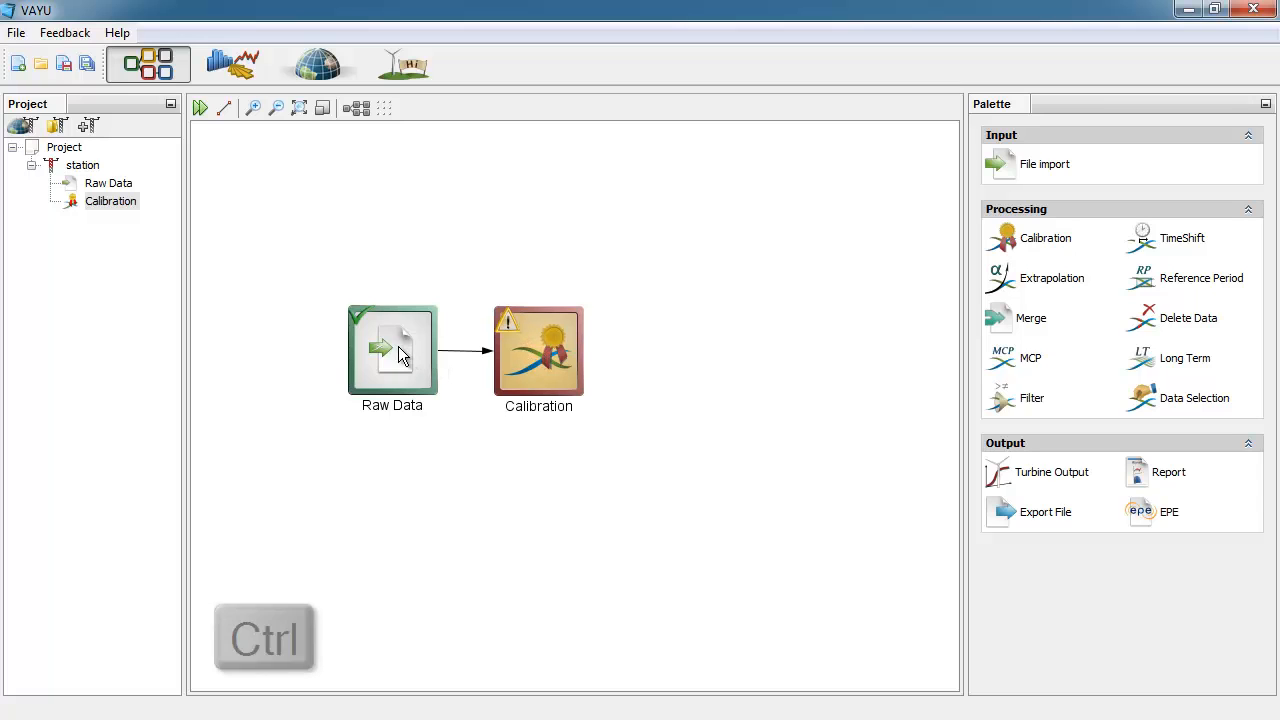
pyautogui.moveTo(400, 352); pyautogui.dragTo(486, 467)
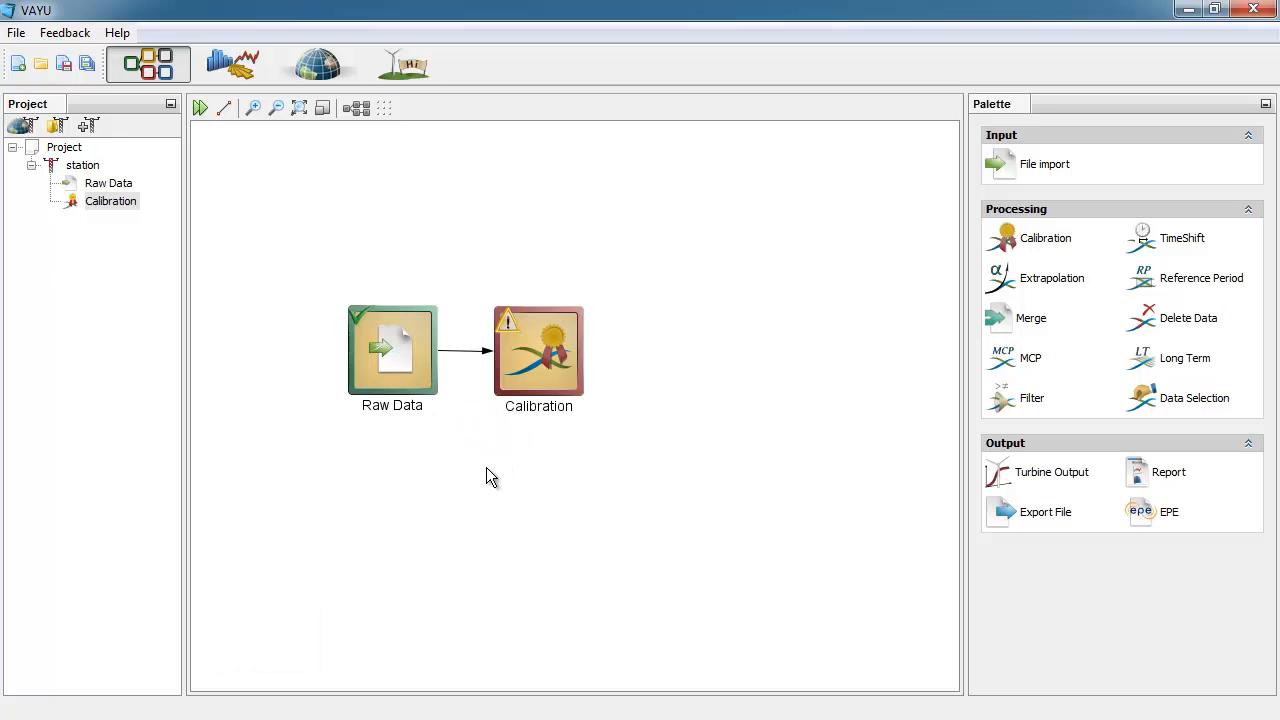
# Add a calibration entry in the Calibration step and set its offset to 3
pyautogui.doubleClick(527, 344)
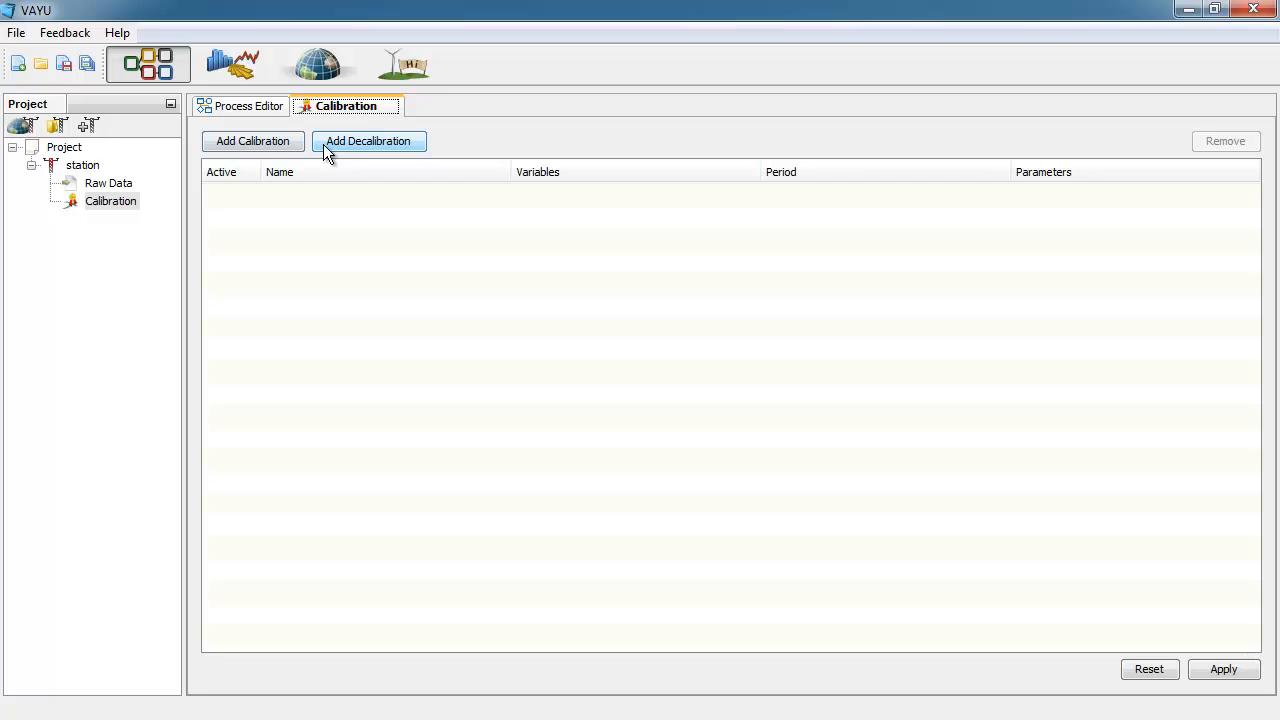
pyautogui.click(252, 141)
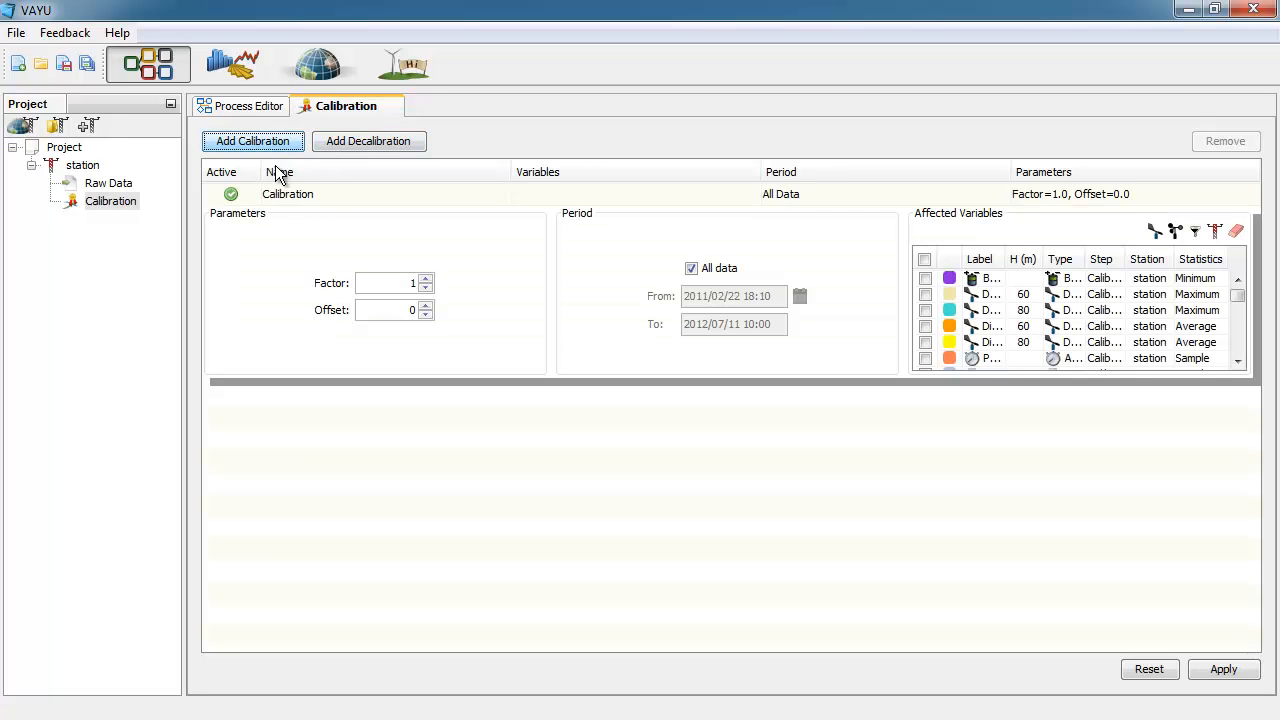
pyautogui.doubleClick(401, 313)
pyautogui.write('3')
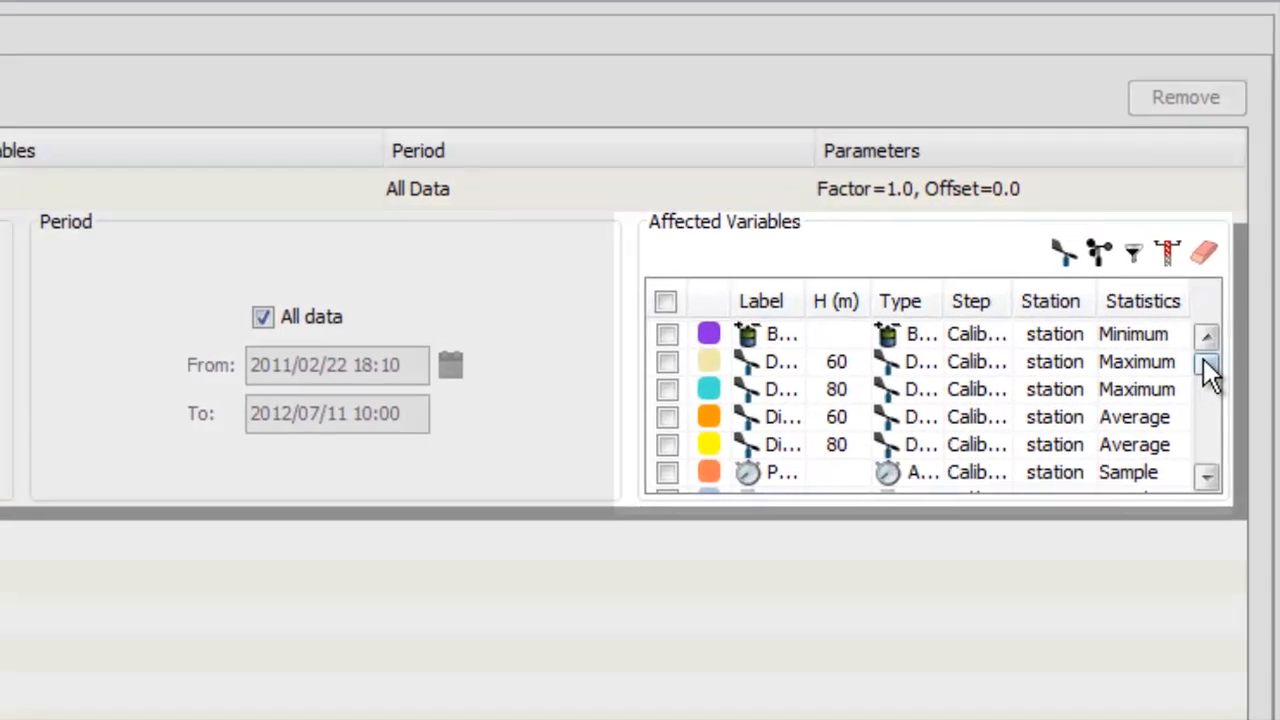
# Filter the affected variables to average wind speeds, include only the 80 m speed, and apply the calibration
pyautogui.moveTo(1203, 358); pyautogui.dragTo(1203, 410)
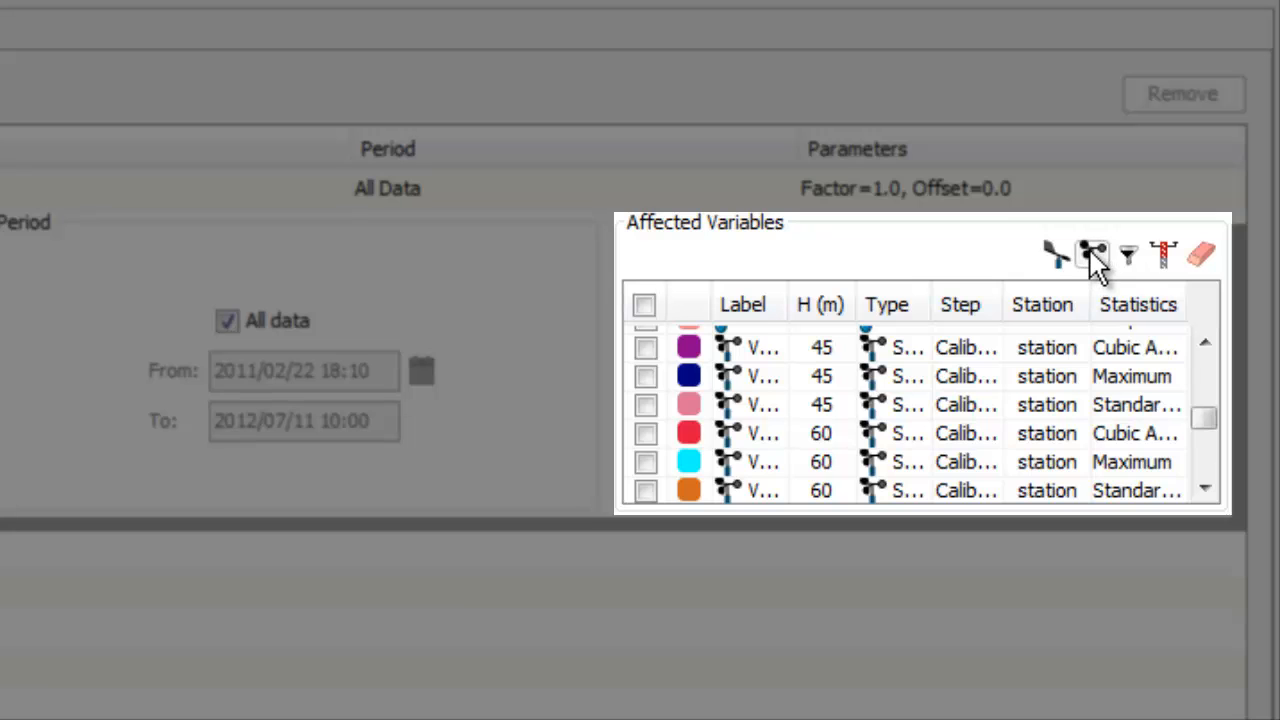
pyautogui.click(1093, 256)
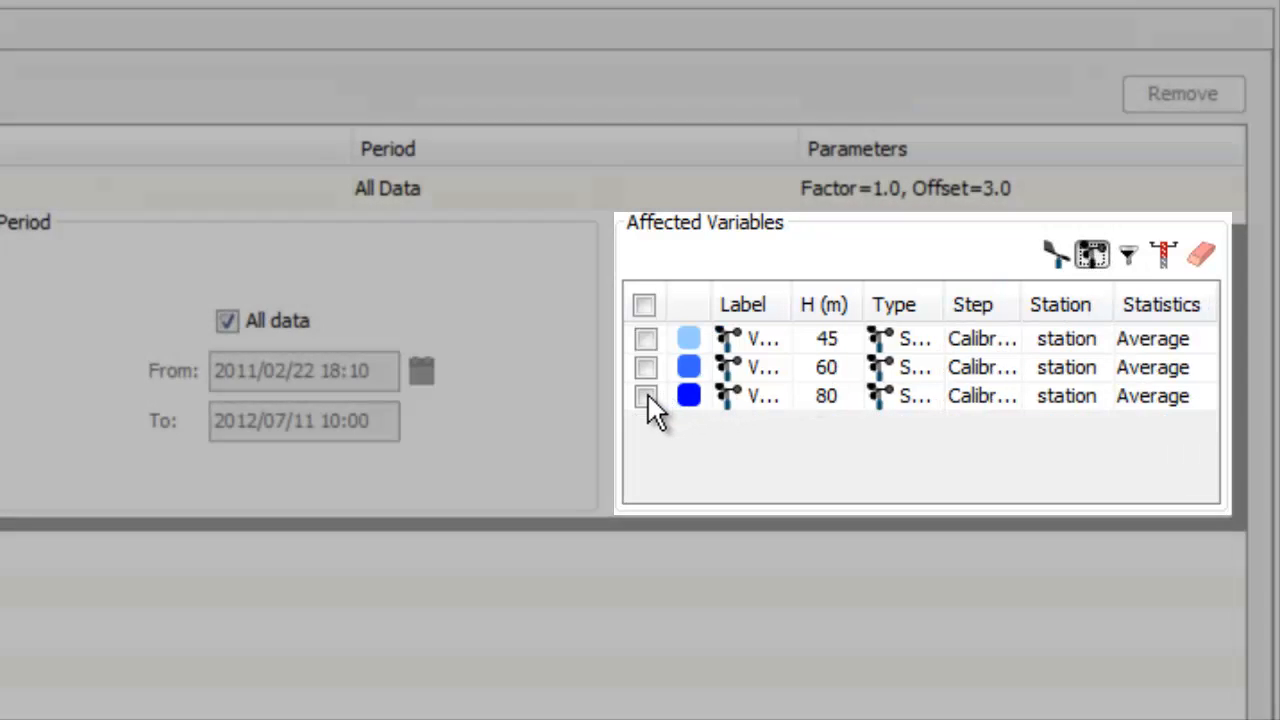
pyautogui.click(645, 396)
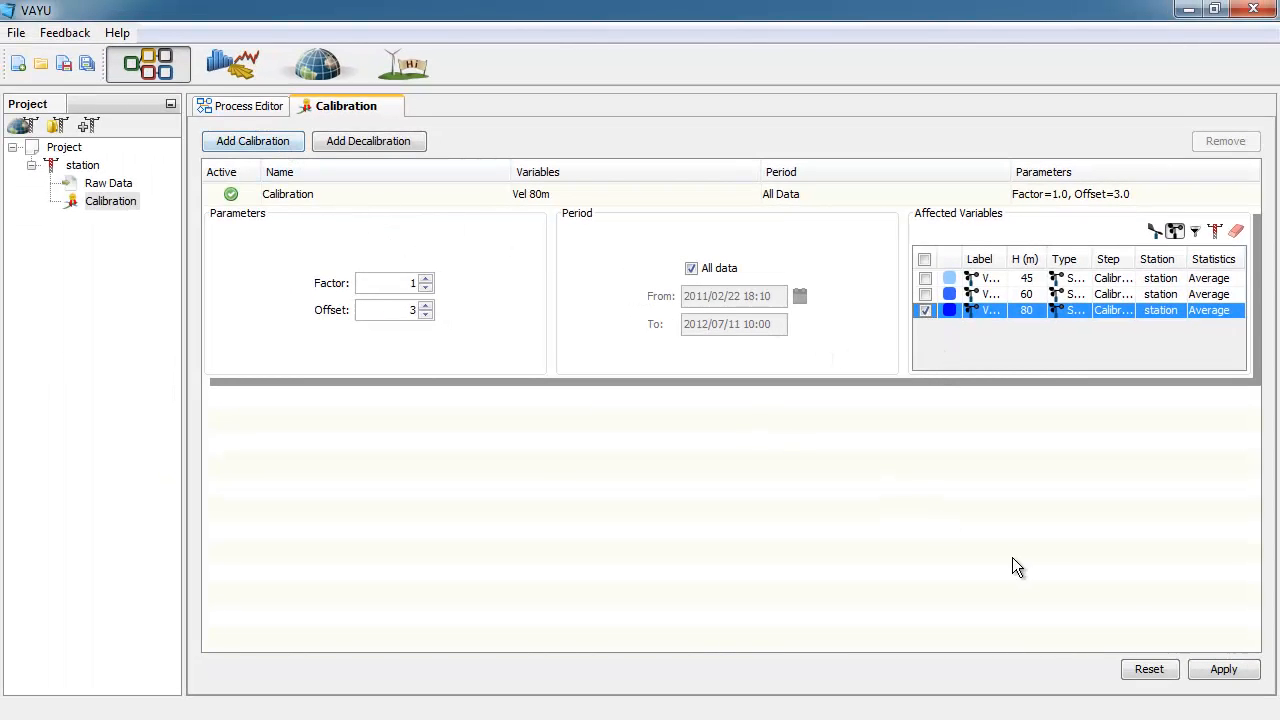
pyautogui.click(1216, 670)
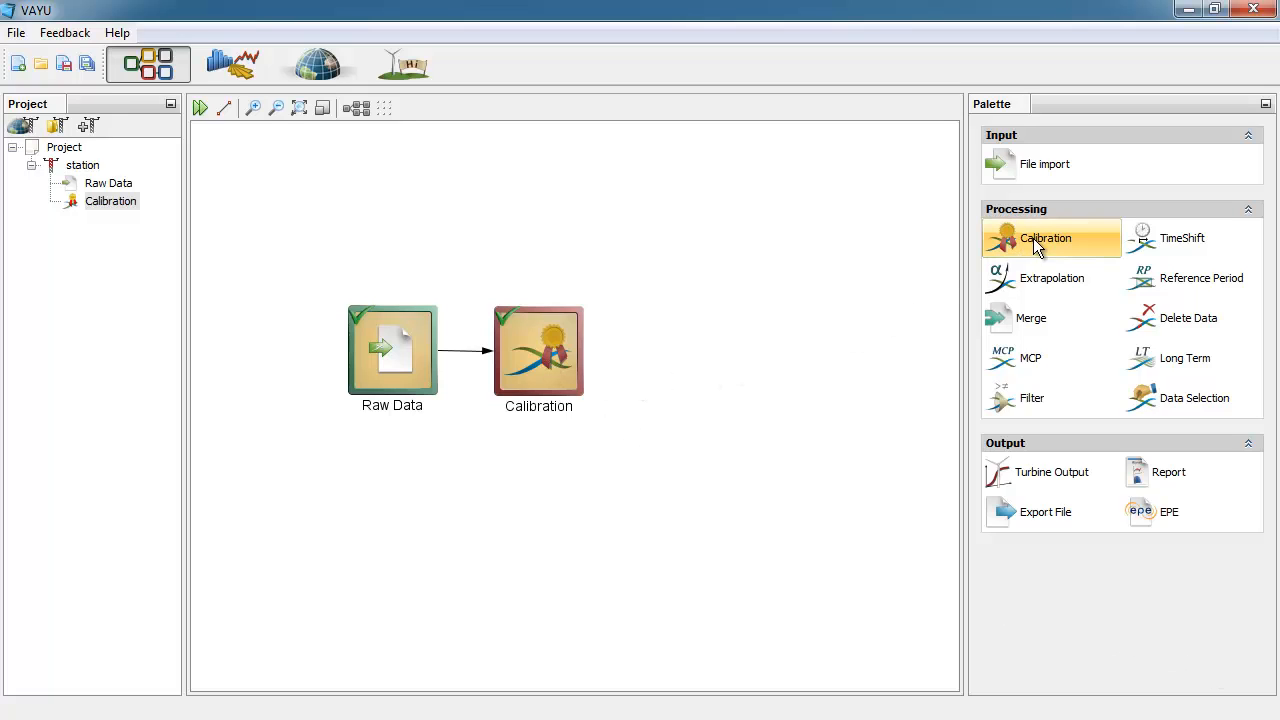
pyautogui.moveTo(1008, 249); pyautogui.dragTo(490, 450)
pyautogui.moveTo(411, 365); pyautogui.dragTo(536, 491)
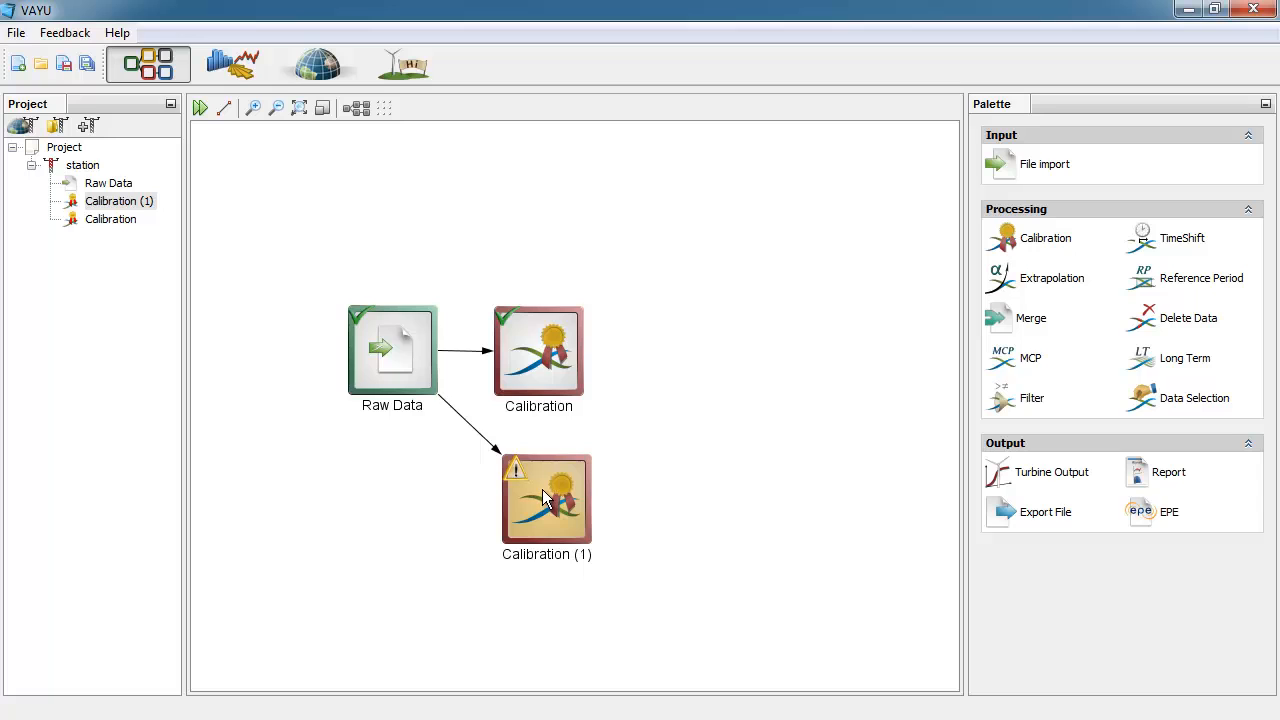
pyautogui.press('Delete')
pyautogui.press('Return')
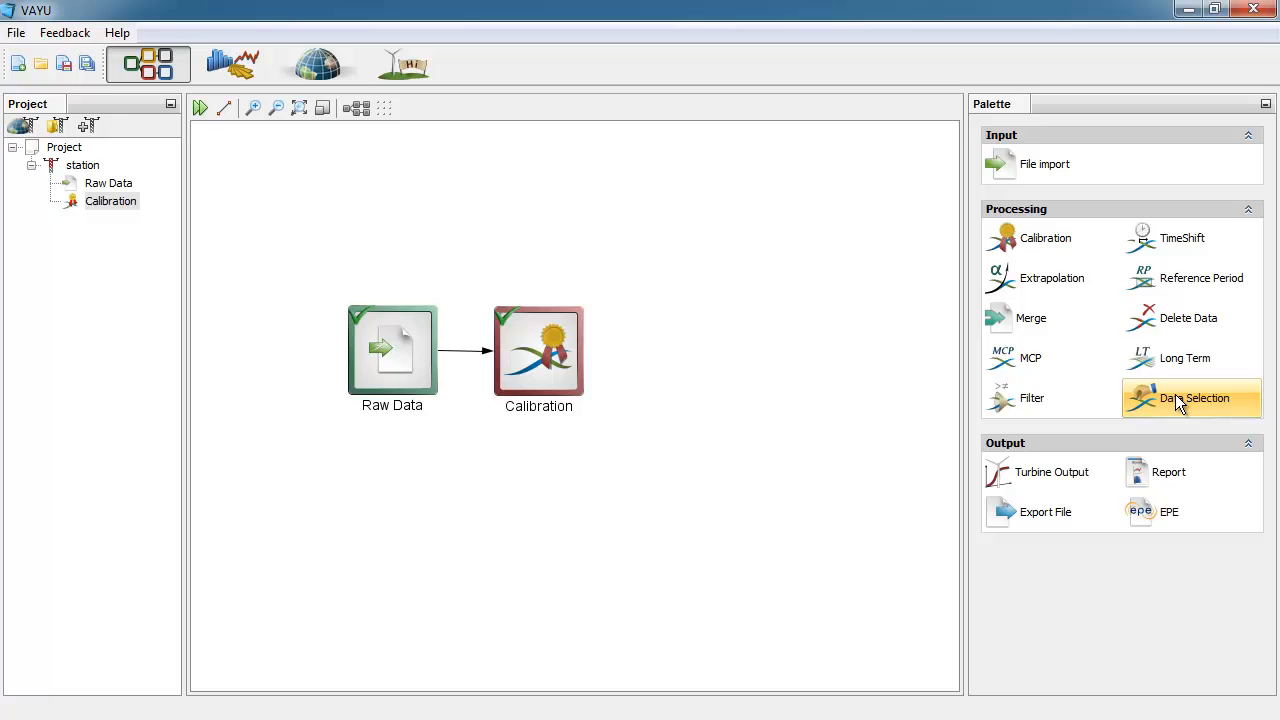
# Add a Data Selection step above and beyond Calibration and connect Calibration to it
pyautogui.moveTo(1178, 400); pyautogui.dragTo(622, 264)
pyautogui.moveTo(558, 363)
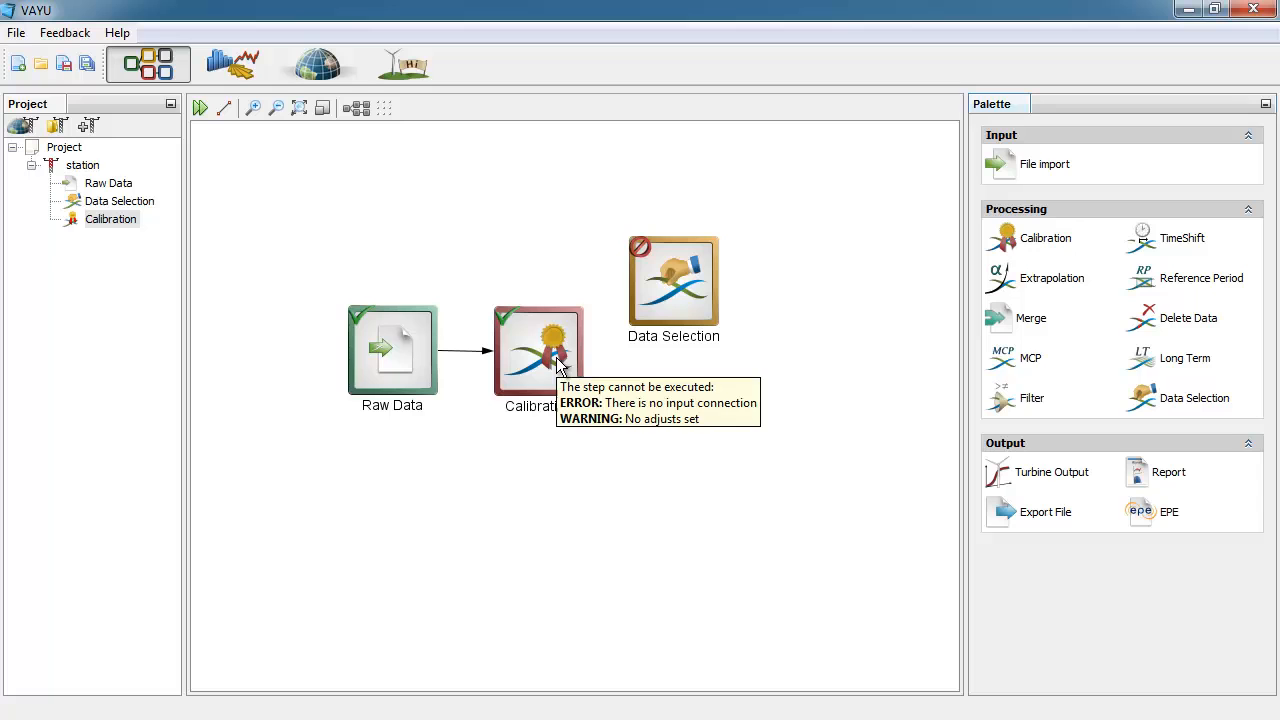
pyautogui.moveTo(558, 363); pyautogui.dragTo(675, 290)
# Select the hours 00:00 to 05:00 and 18:00 to 23:00 in the Data Selection step and apply them
pyautogui.doubleClick(675, 287)
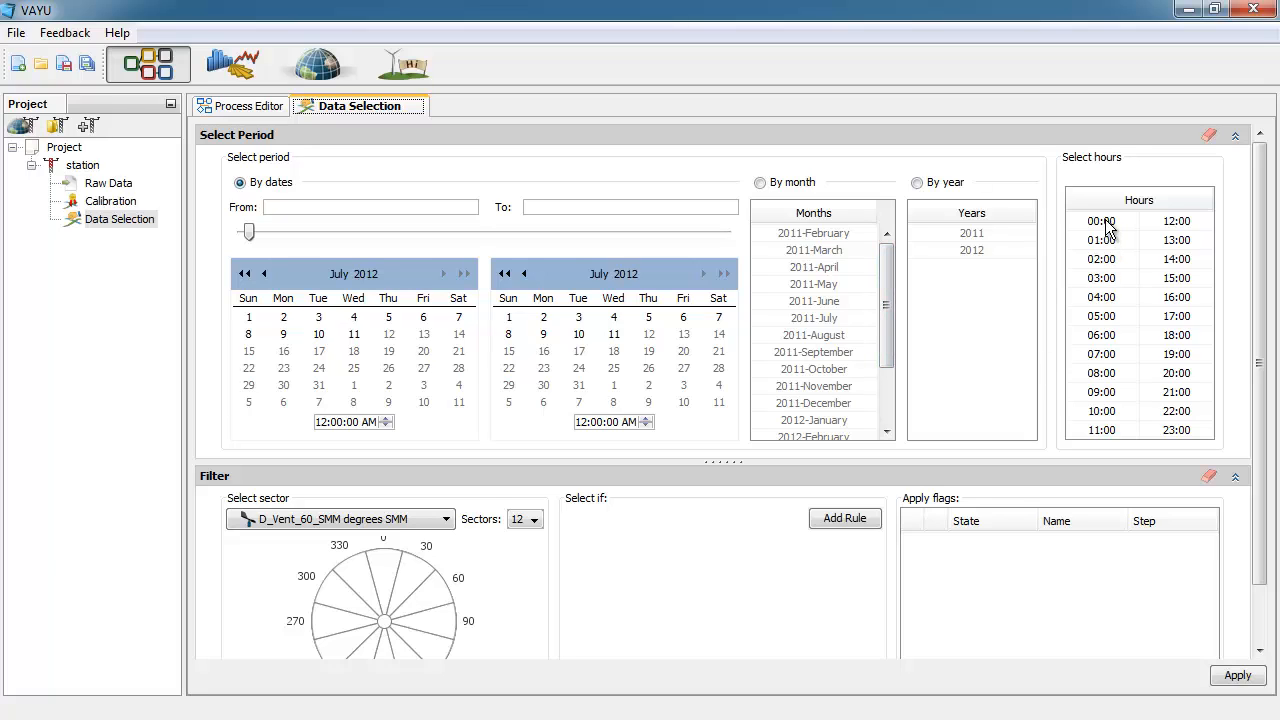
pyautogui.moveTo(1100, 221); pyautogui.dragTo(1118, 306)
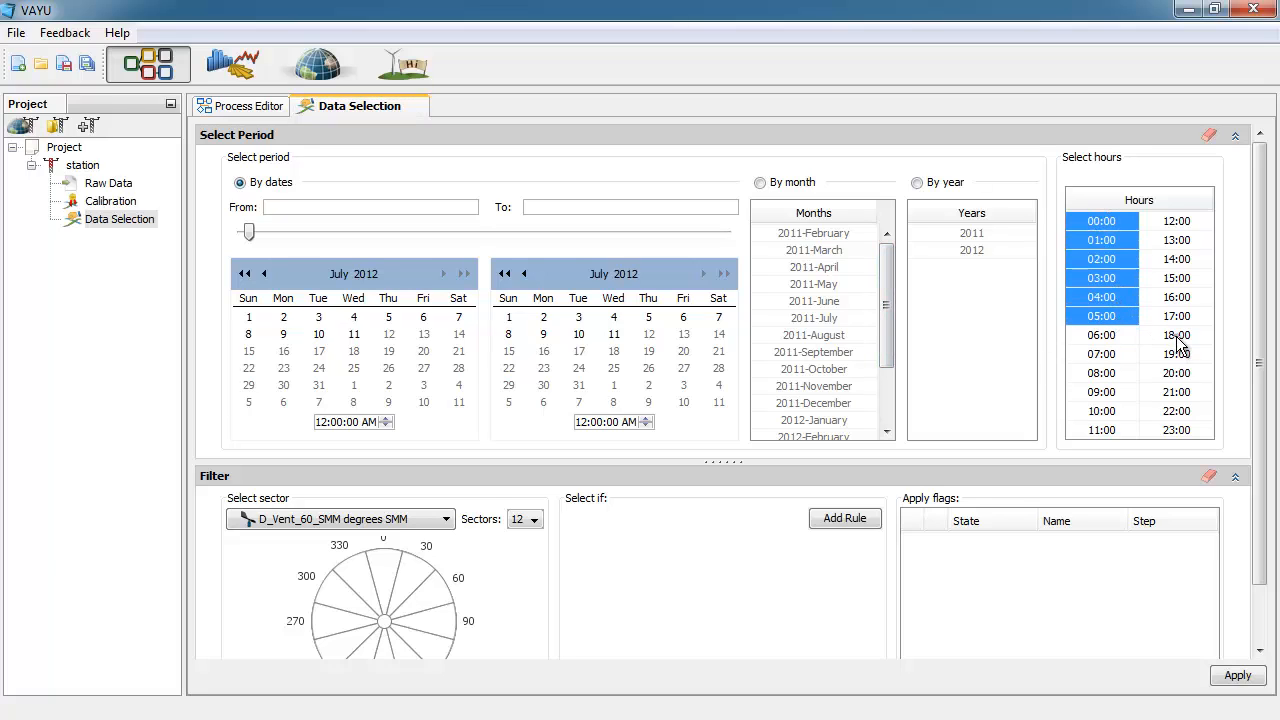
pyautogui.moveTo(1177, 335); pyautogui.dragTo(1183, 432)
pyautogui.click(1238, 675)
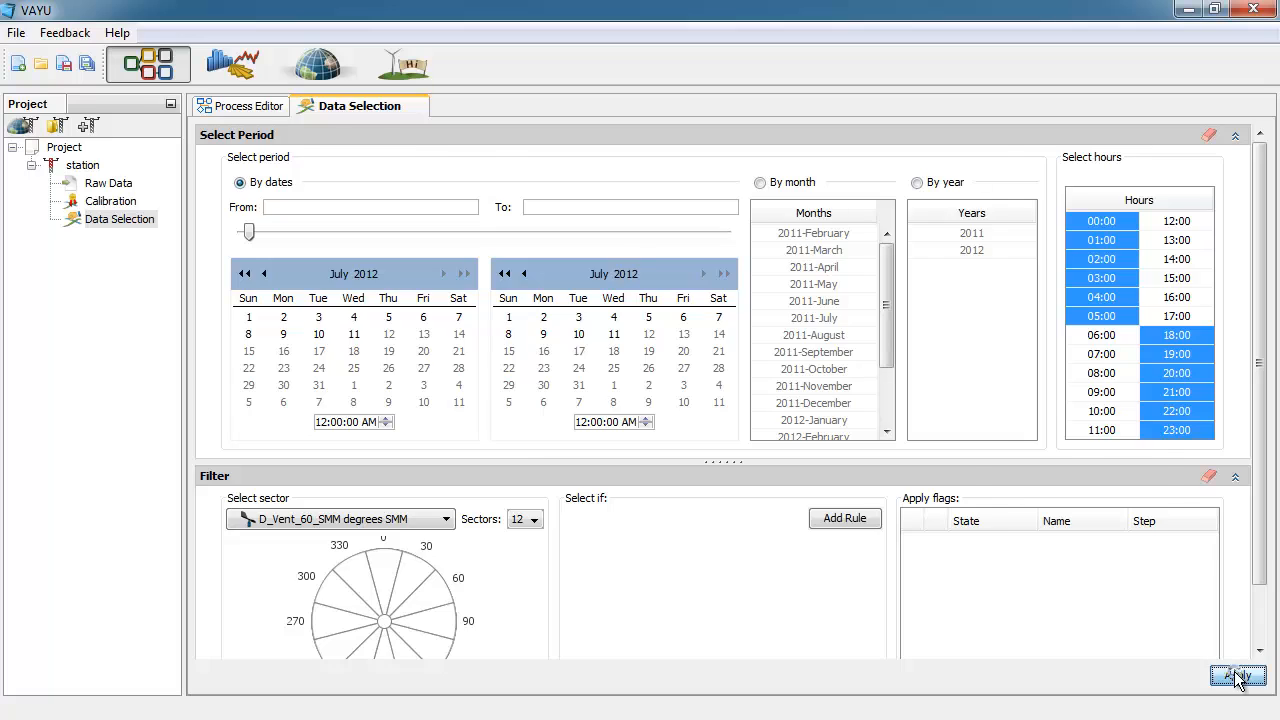
# Rename the Data Selection step as Night
pyautogui.rightClick(652, 294)
pyautogui.click(706, 326)
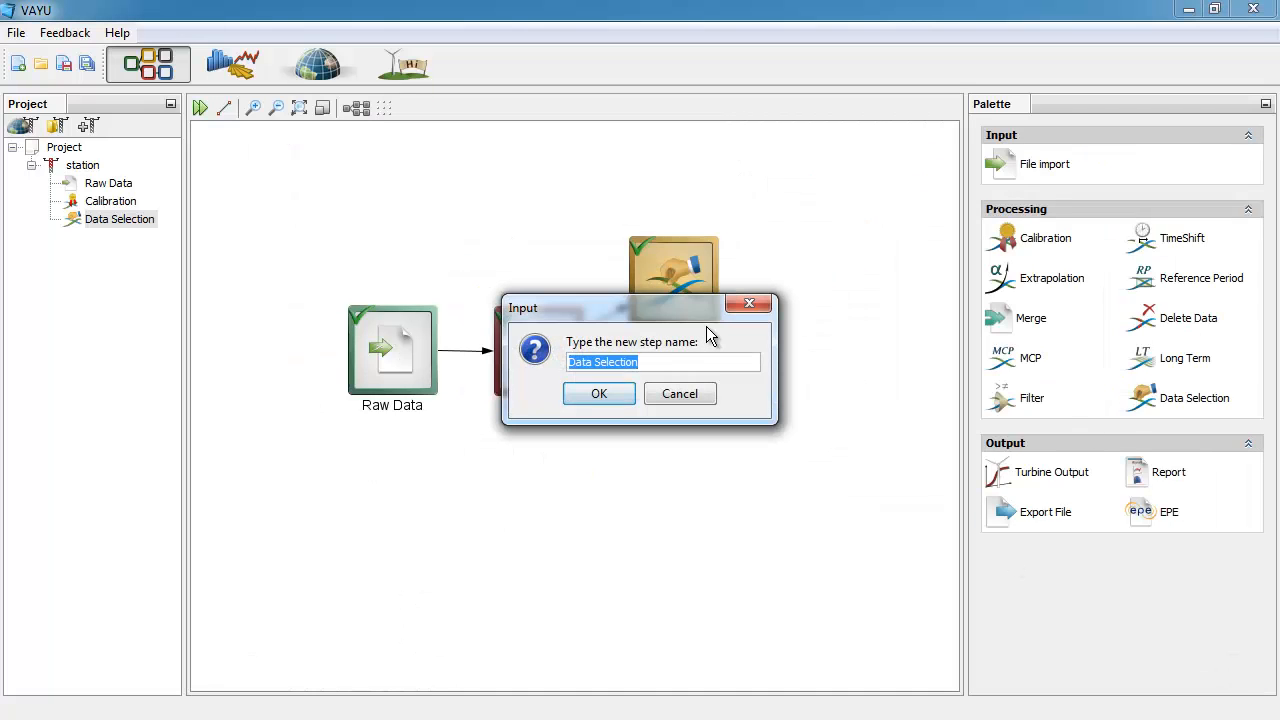
pyautogui.write('Night')
pyautogui.press('Return')
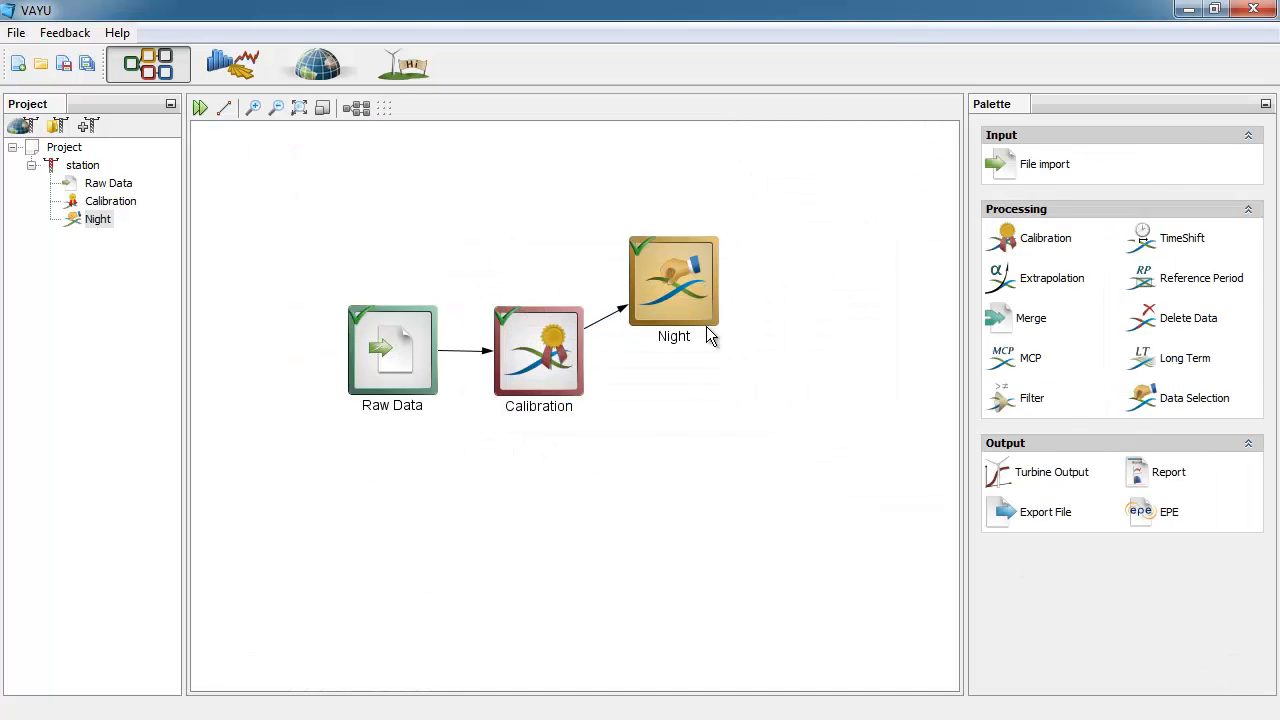
# Add a second Data Selection step below Night and connect Calibration to it
pyautogui.moveTo(1190, 398); pyautogui.dragTo(624, 422)
pyautogui.moveTo(540, 353); pyautogui.dragTo(652, 450)
pyautogui.click(667, 456)
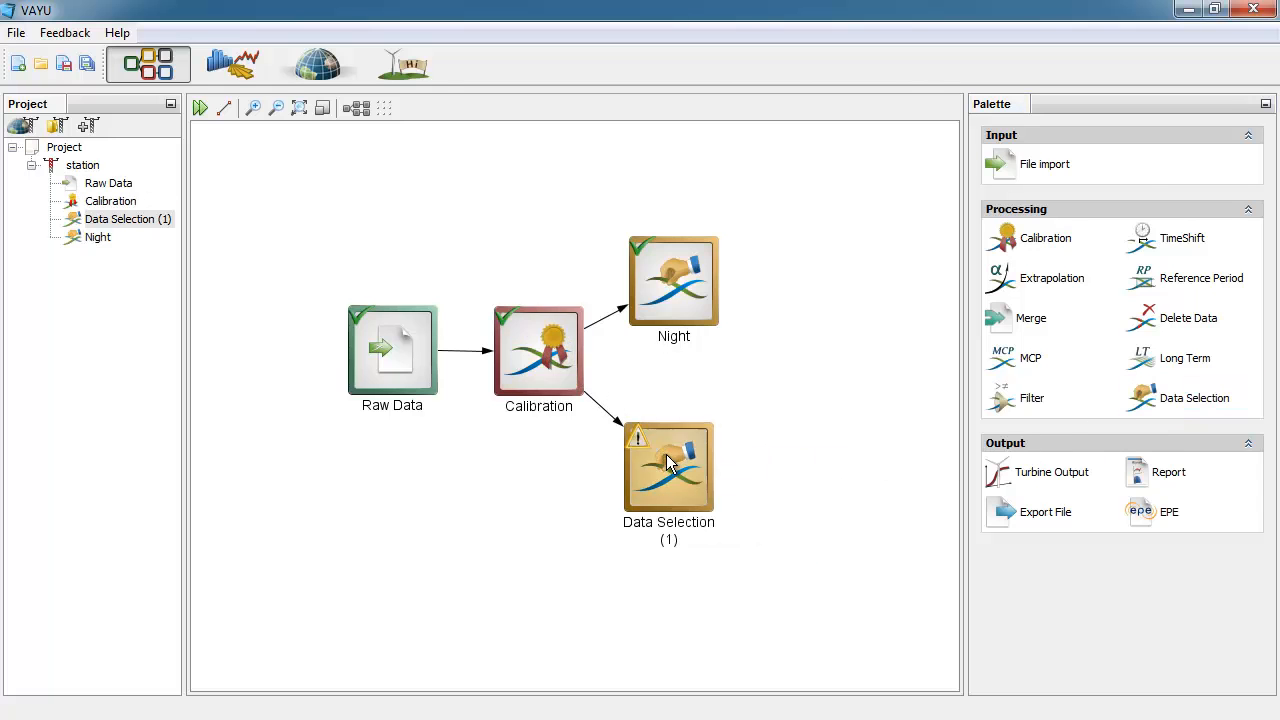
# Select the hours 06:00 to 17:00 in the second Data Selection step and apply them
pyautogui.doubleClick(667, 462)
pyautogui.moveTo(1090, 332); pyautogui.dragTo(1103, 429)
pyautogui.moveTo(1190, 225); pyautogui.dragTo(1193, 322)
pyautogui.click(1238, 674)
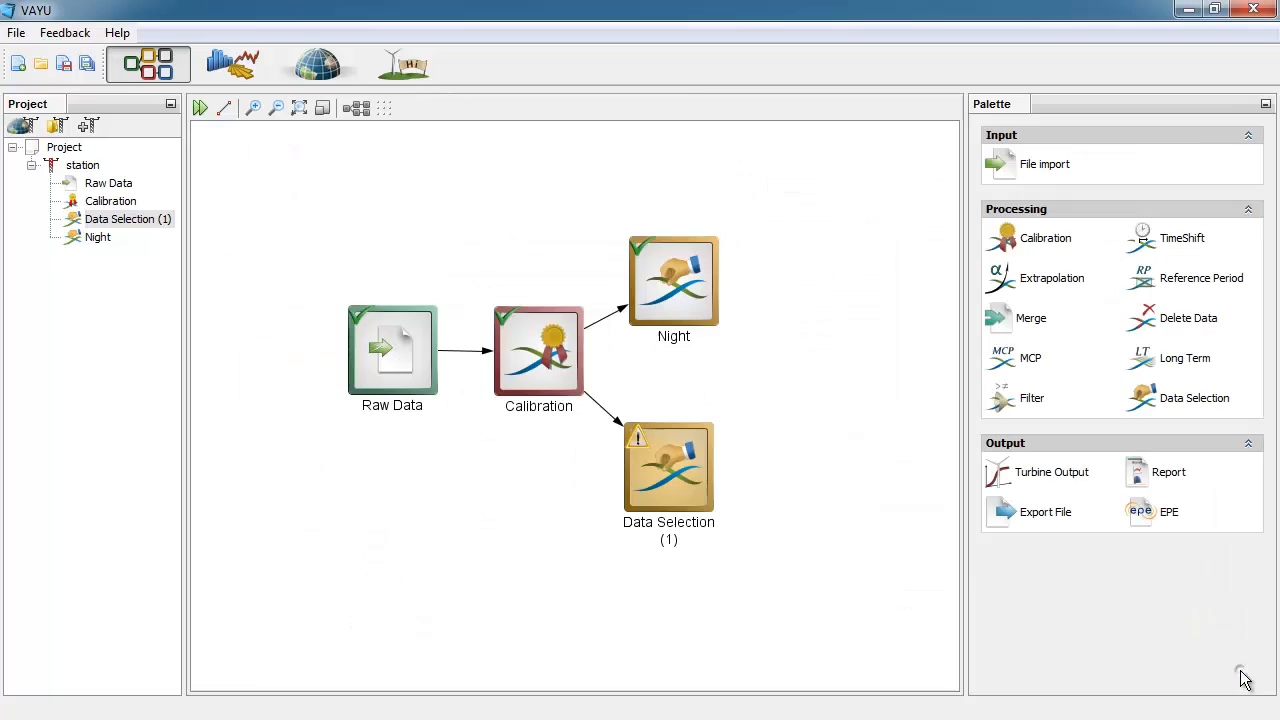
# Rename the second Data Selection step as Day
pyautogui.rightClick(646, 461)
pyautogui.click(693, 502)
pyautogui.write('Day')
pyautogui.press('Return')
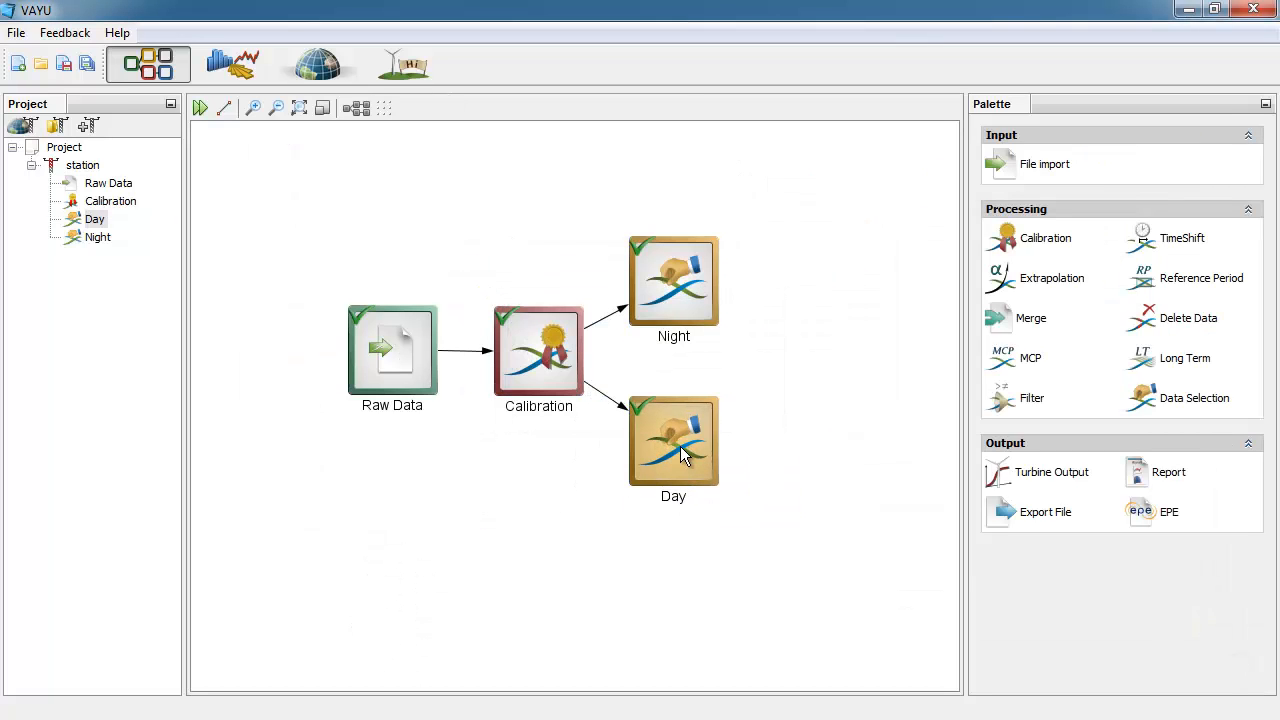
# Add an Export File step beside Night and connect Night to it
pyautogui.moveTo(1013, 515); pyautogui.dragTo(770, 240)
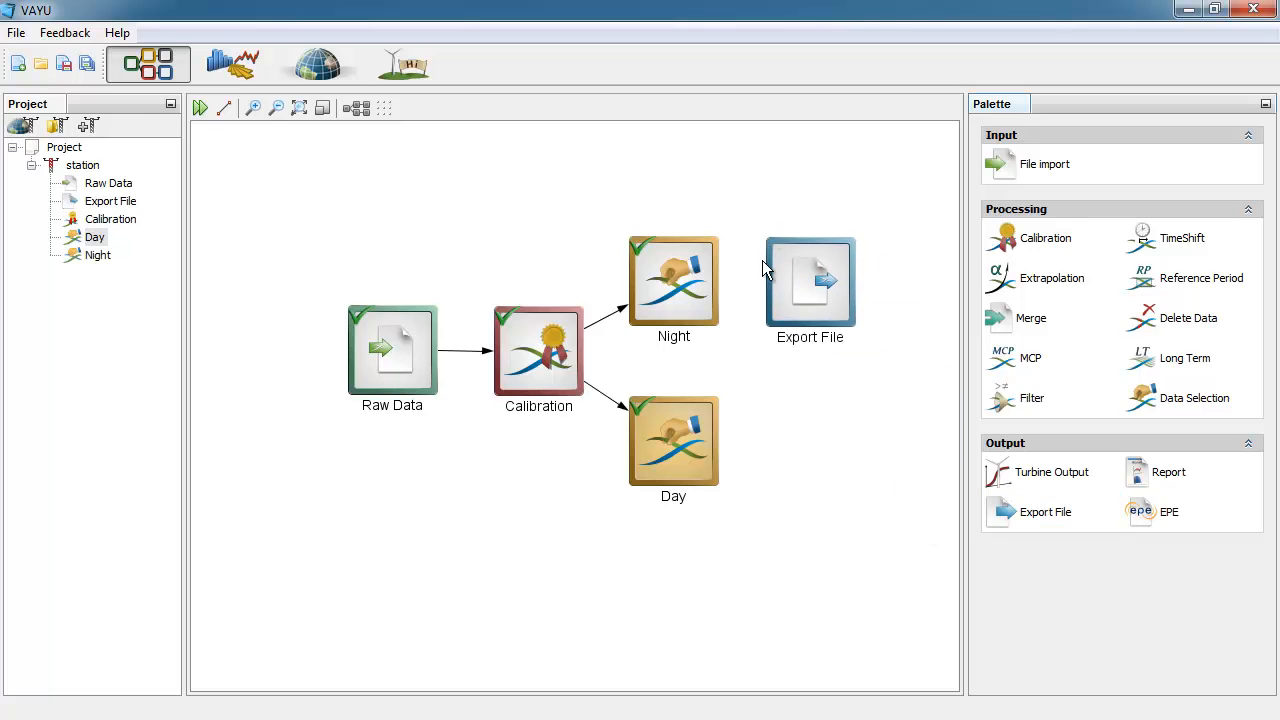
pyautogui.moveTo(684, 282); pyautogui.dragTo(797, 288)
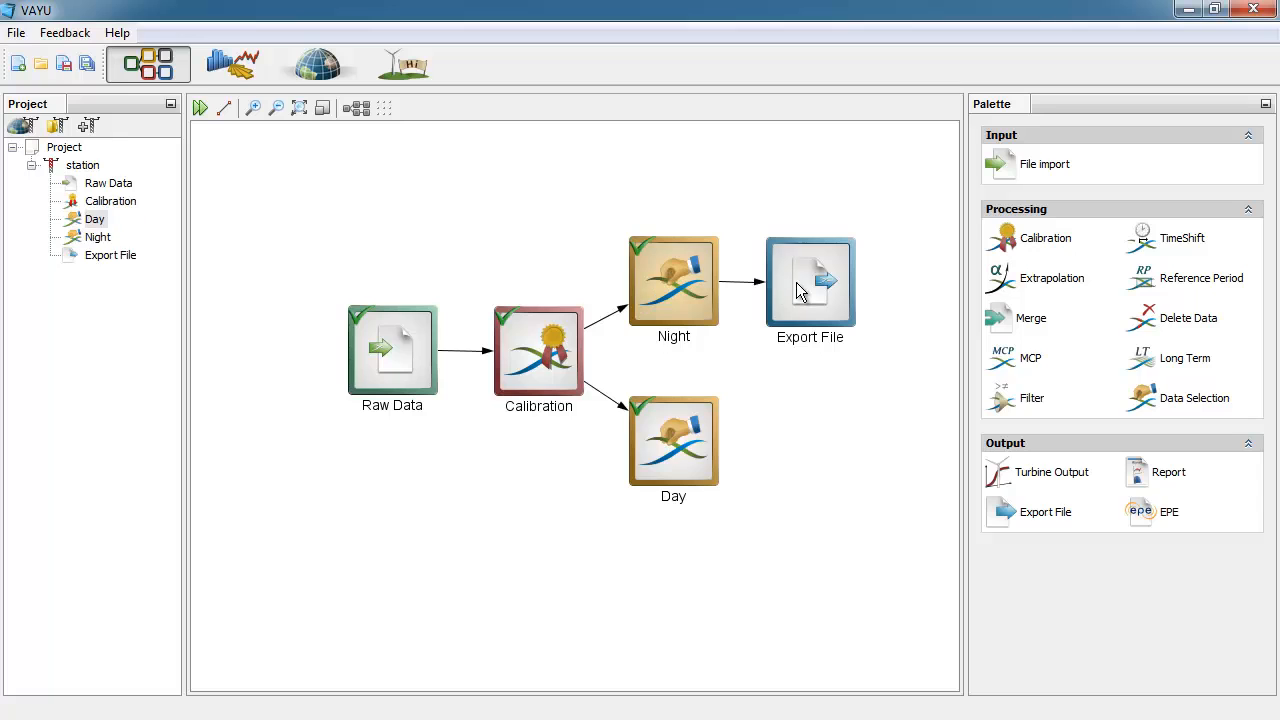
# Add two more Export File steps and connect Day to one and Raw Data to the other
pyautogui.moveTo(1010, 514); pyautogui.dragTo(754, 405)
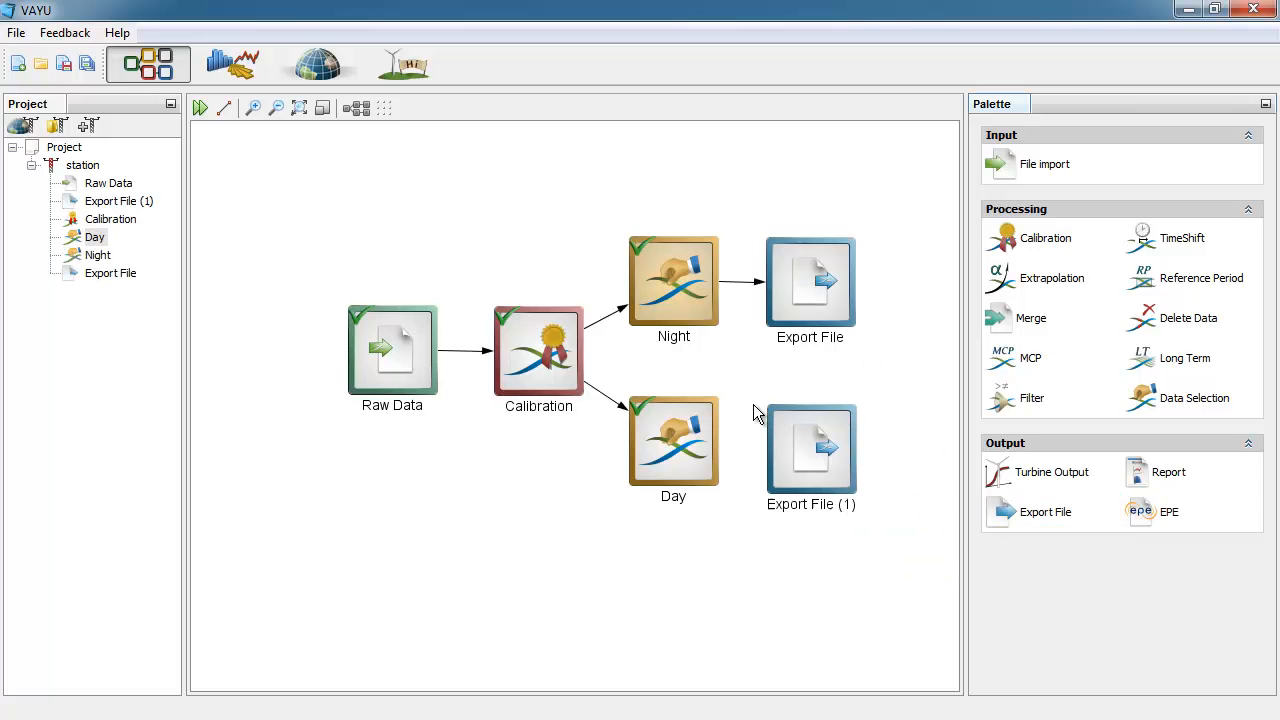
pyautogui.moveTo(690, 445); pyautogui.dragTo(783, 447)
pyautogui.moveTo(1014, 509); pyautogui.dragTo(382, 473)
pyautogui.moveTo(401, 388); pyautogui.dragTo(406, 506)
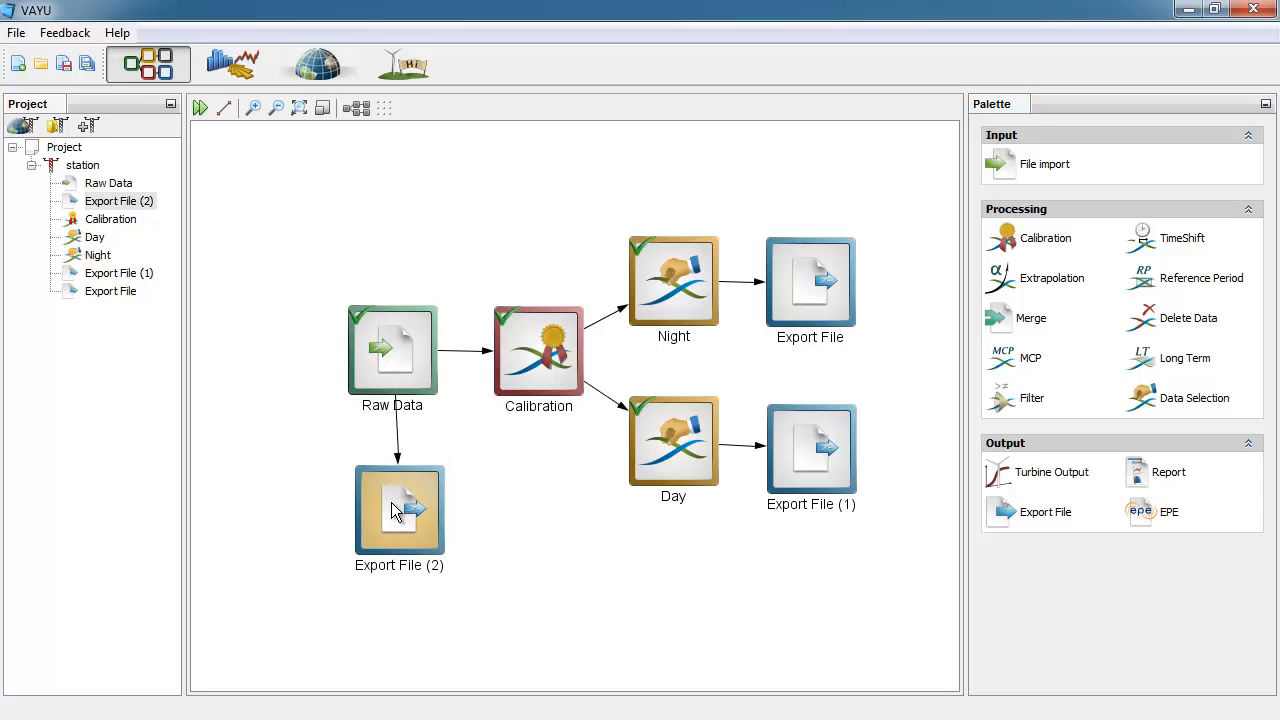
# Delete all three Export File steps from the process diagram
pyautogui.keyDown('ctrl'); pyautogui.click(831, 455); pyautogui.keyUp('ctrl')
pyautogui.keyDown('ctrl'); pyautogui.click(825, 276); pyautogui.keyUp('ctrl')
pyautogui.press('Delete')
pyautogui.press('Return')
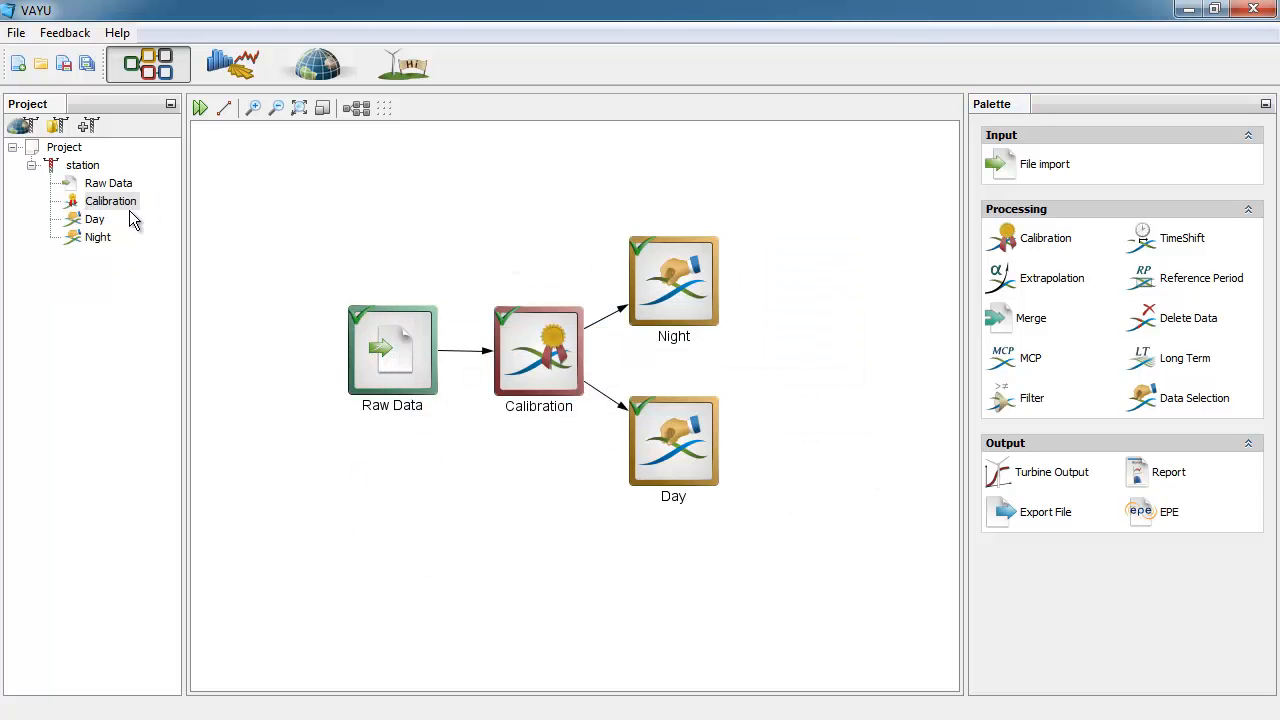
# Rename the station as VA 01 and enter its latitude and longitude in degrees
pyautogui.rightClick(83, 166)
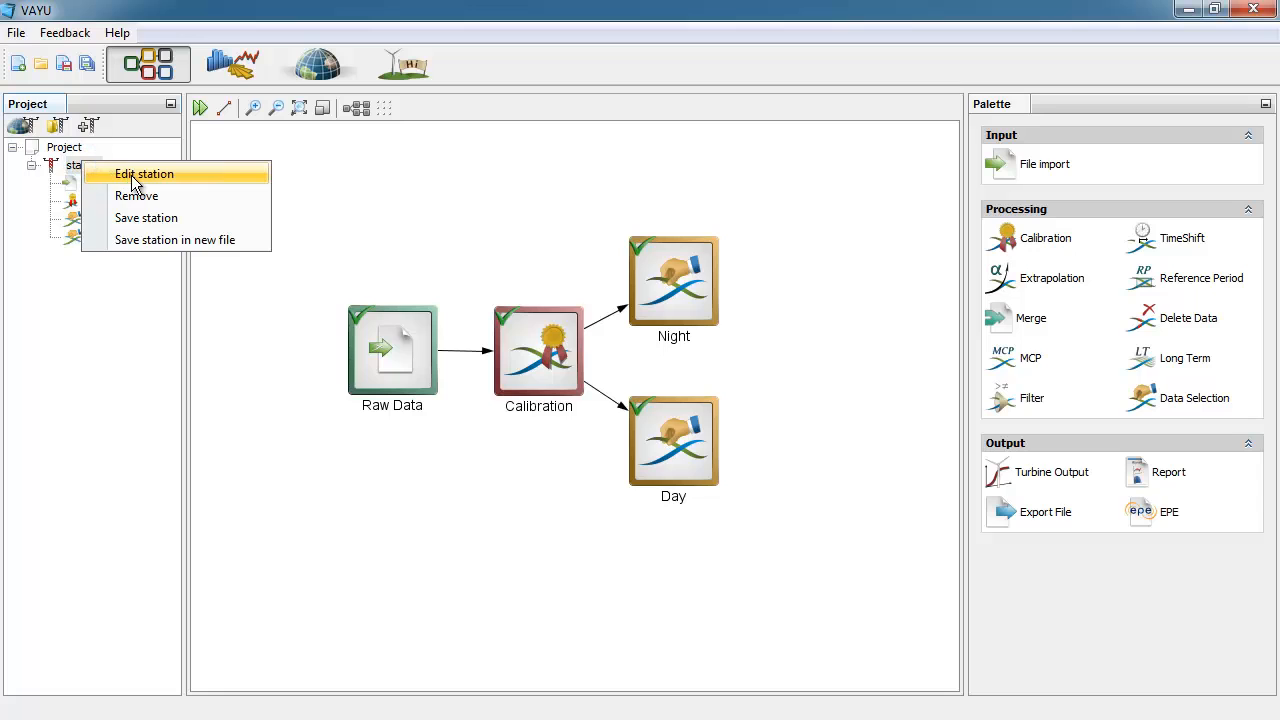
pyautogui.click(133, 176)
pyautogui.write('VA 01')
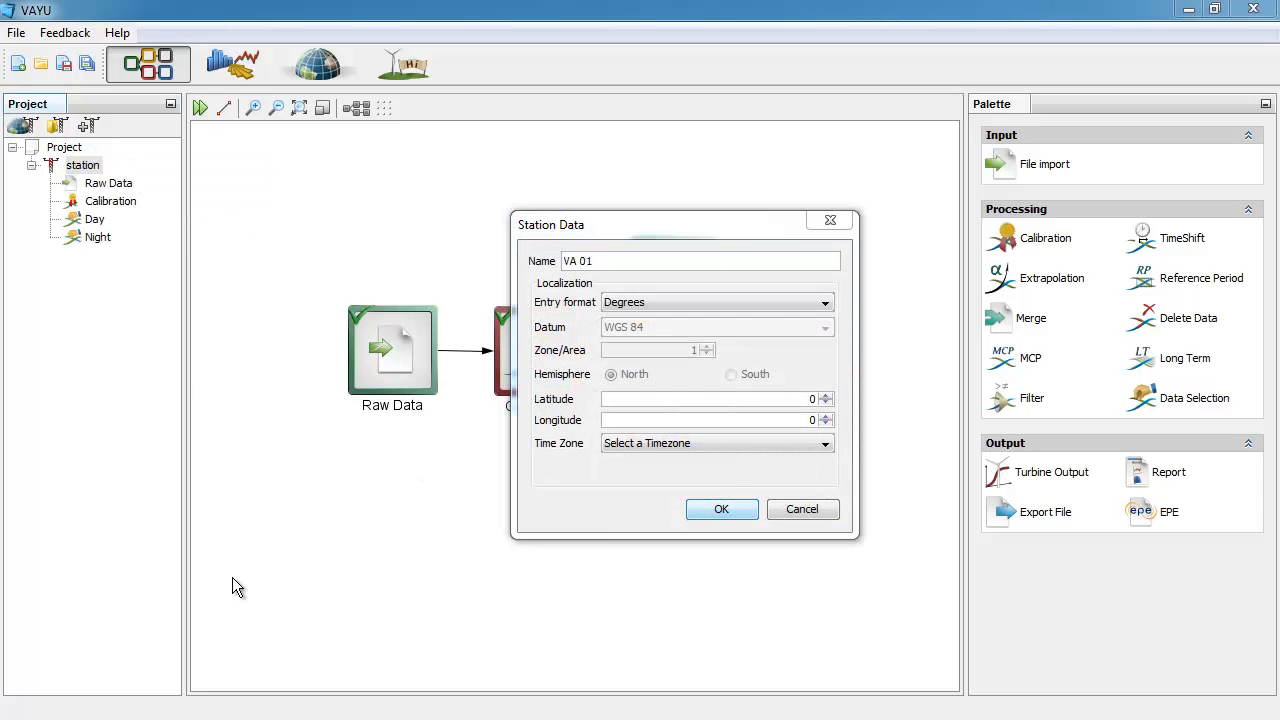
pyautogui.moveTo(807, 399)
pyautogui.mouseDown()
pyautogui.moveTo(822, 398)
pyautogui.moveTo(798, 420)
pyautogui.mouseUp()
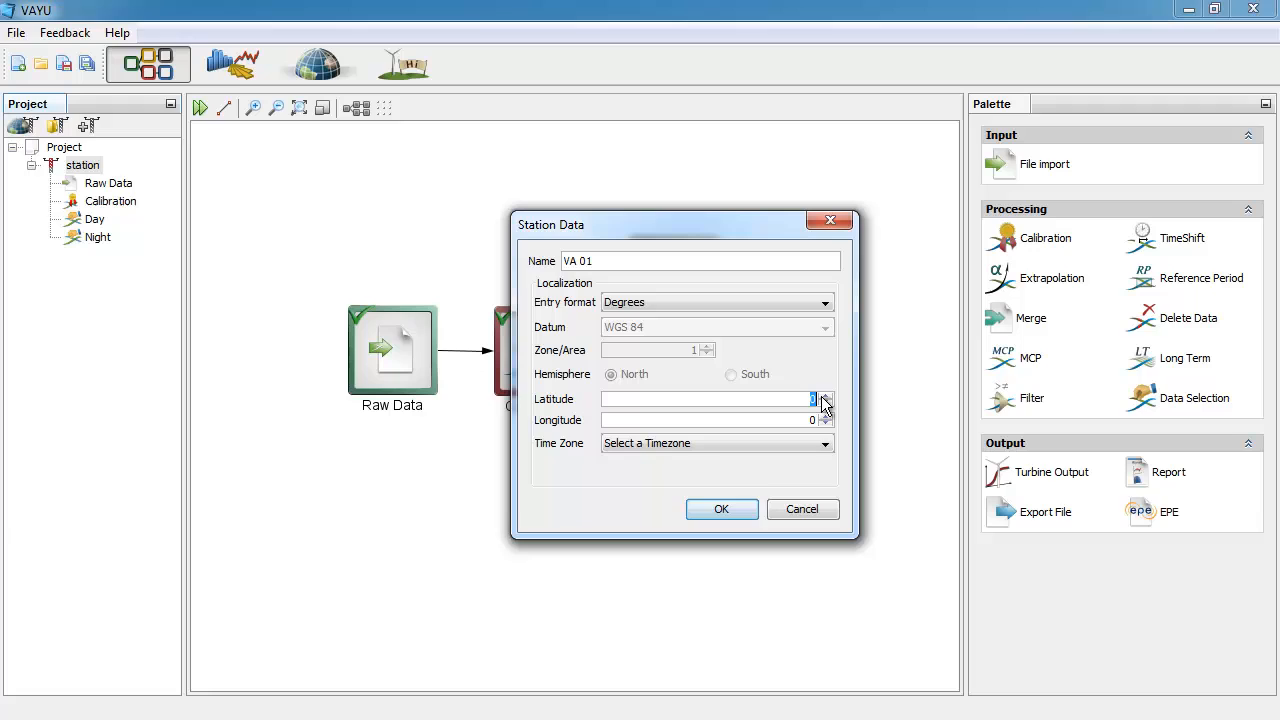
pyautogui.write('4.83-45.20')
pyautogui.click(722, 510)
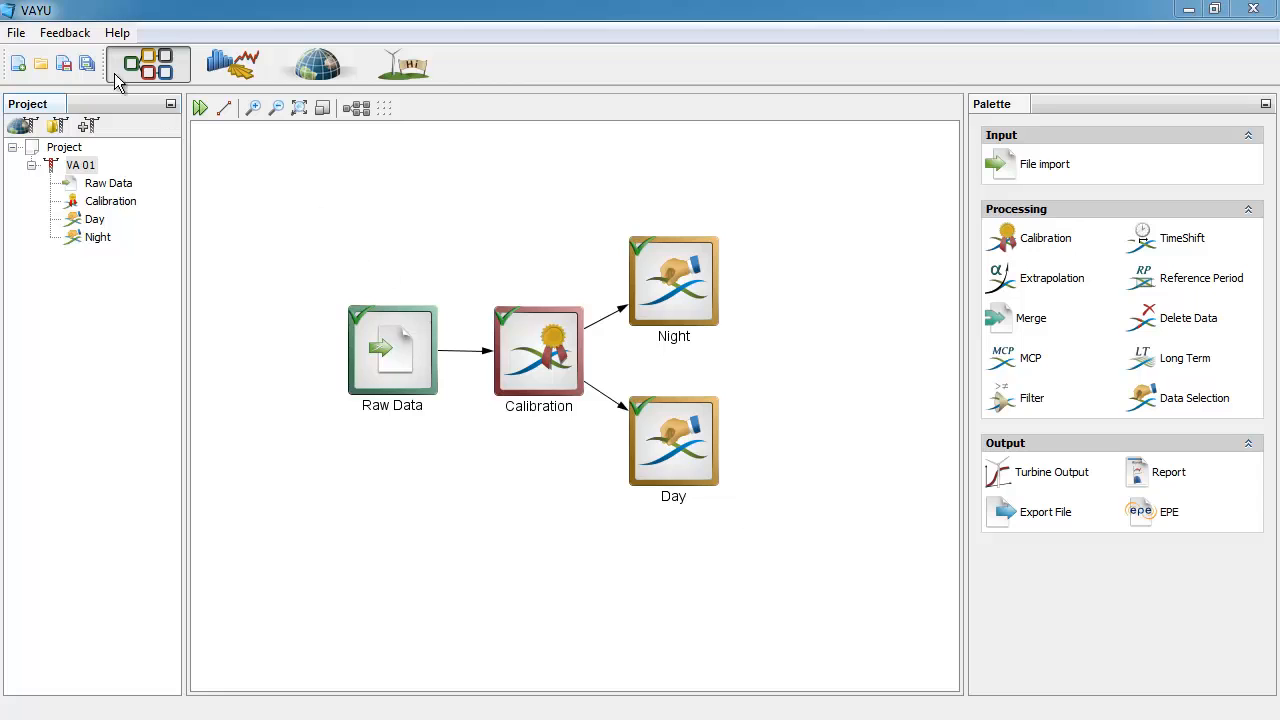
# Save the project as VA 01.vayu in the VA 01 folder
pyautogui.click(17, 33)
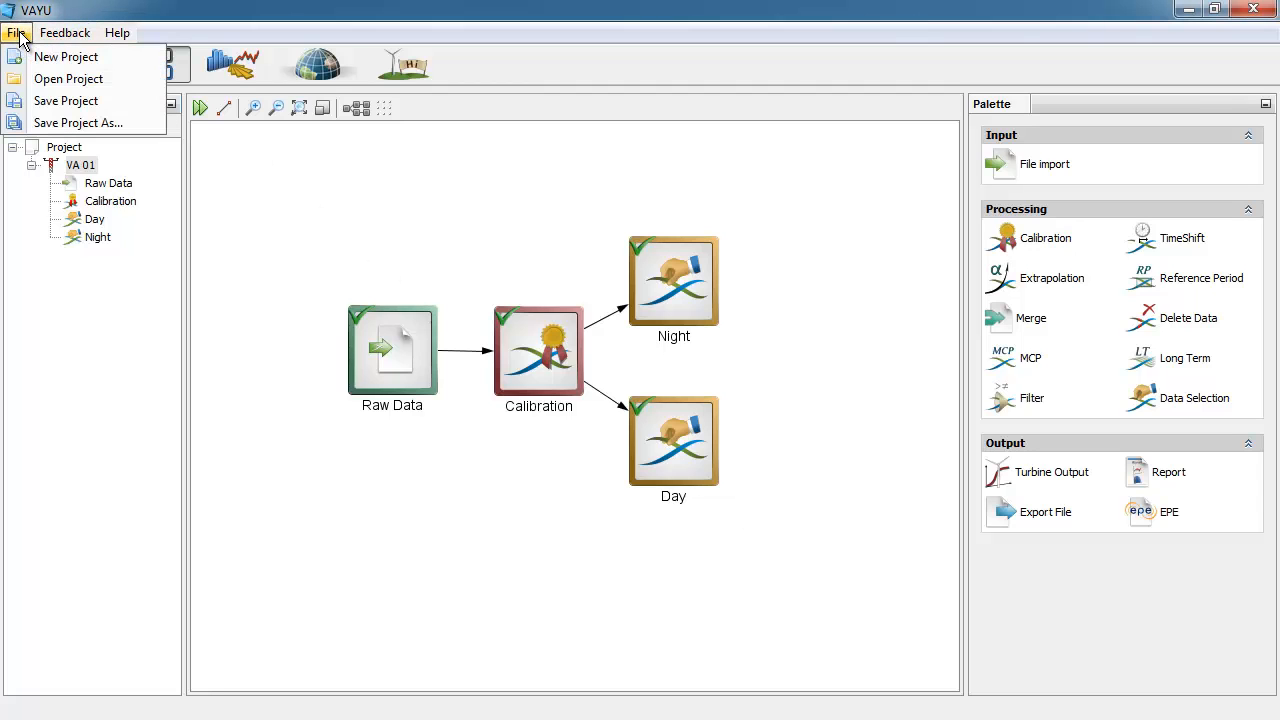
pyautogui.click(56, 101)
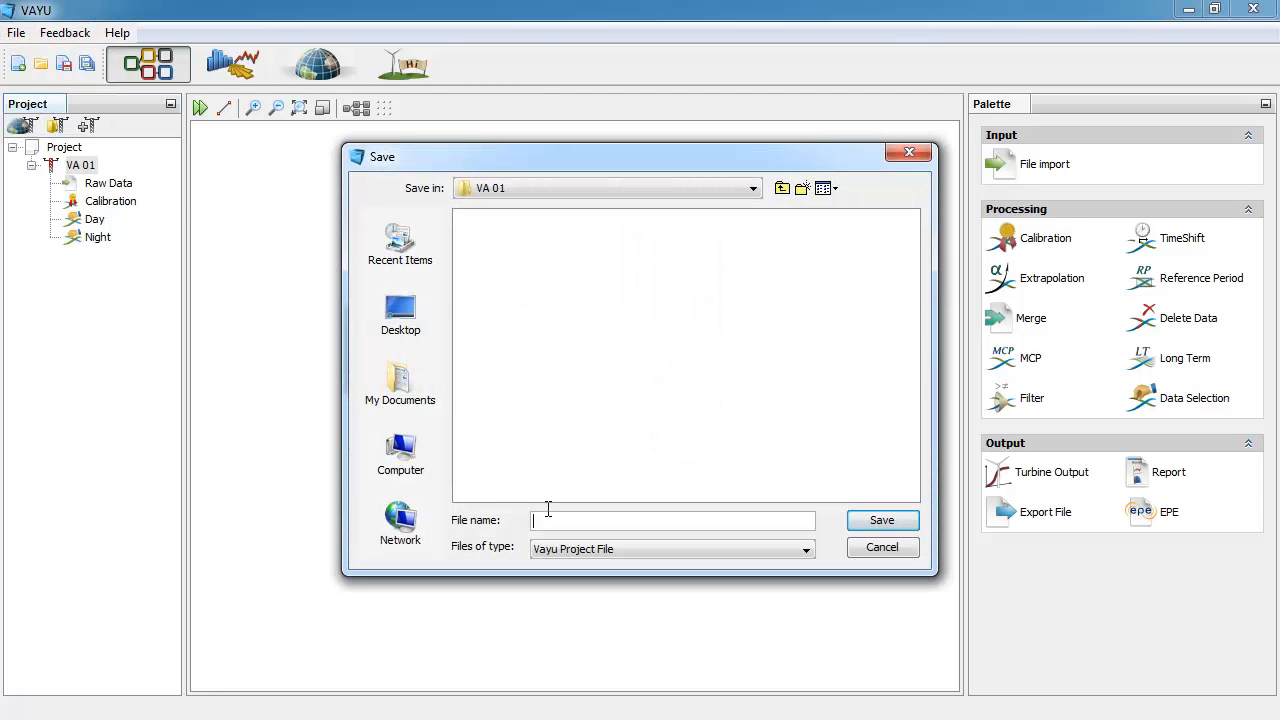
pyautogui.write('VA 01.vayu')
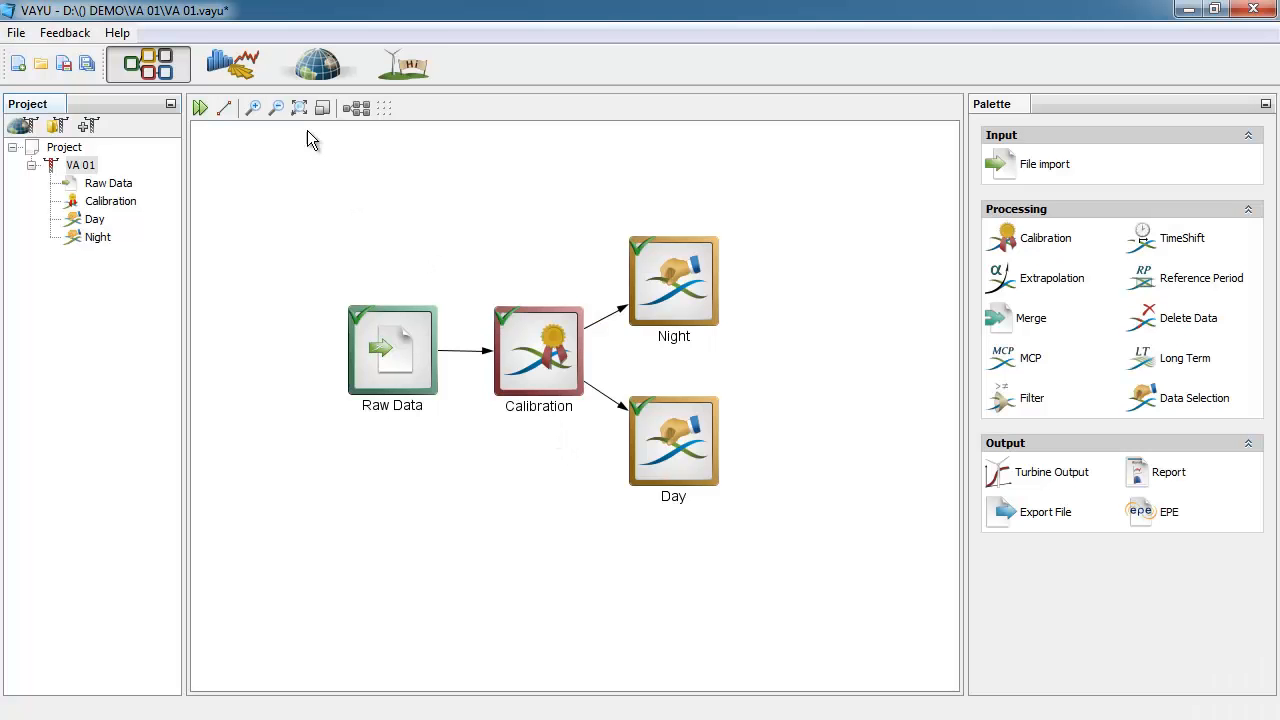
# Switch to visualization mode and plot the Raw Data average wind speeds at 45, 60 and 80 m as time series
pyautogui.click(242, 65)
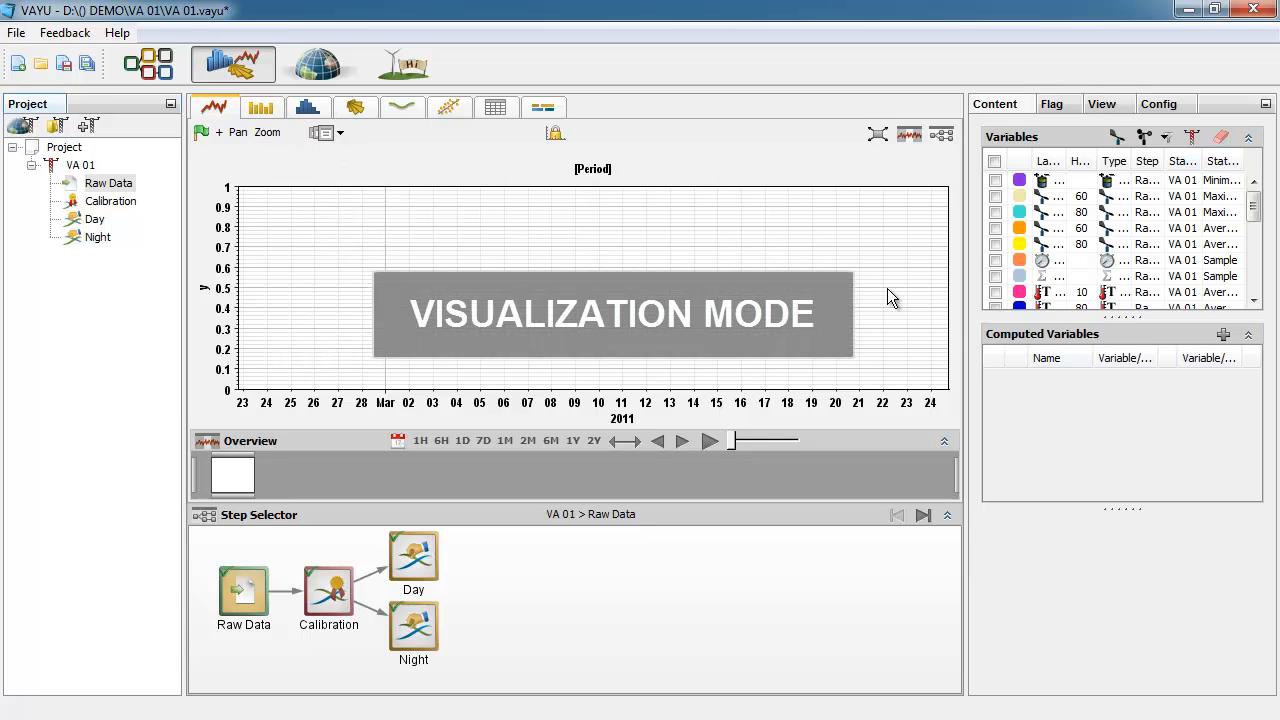
pyautogui.moveTo(1104, 334); pyautogui.dragTo(1138, 567)
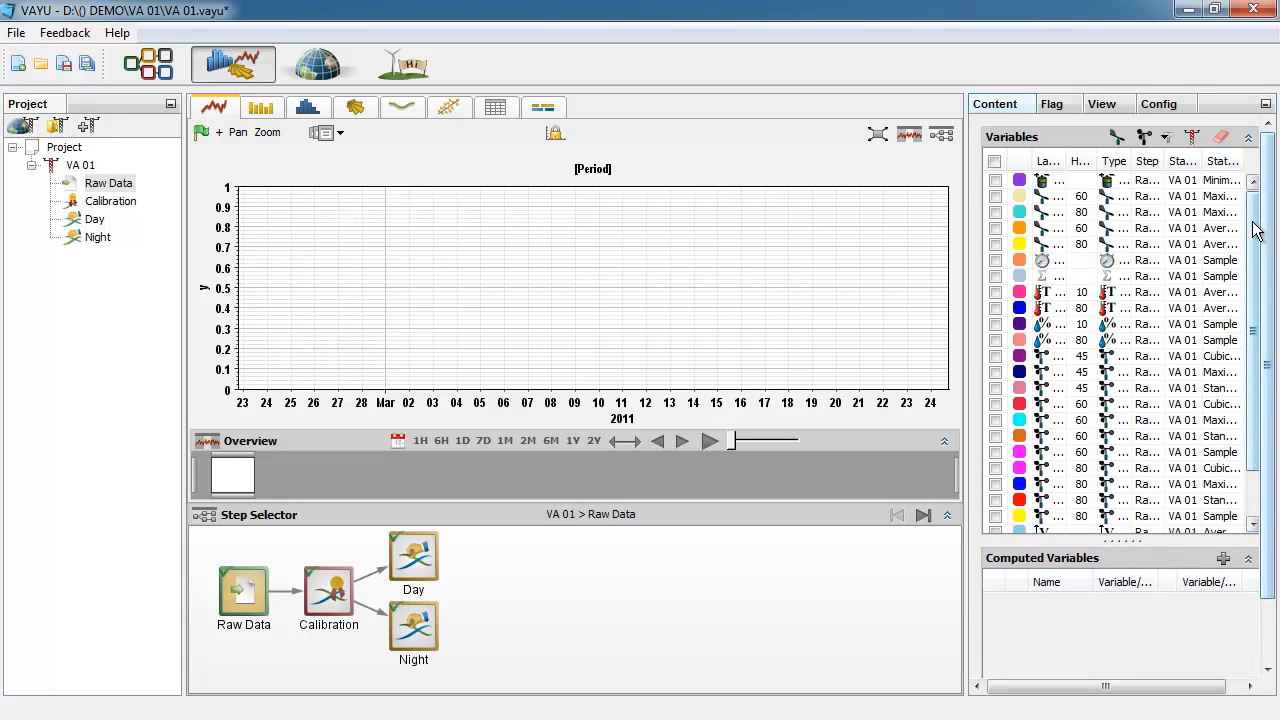
pyautogui.click(1145, 139)
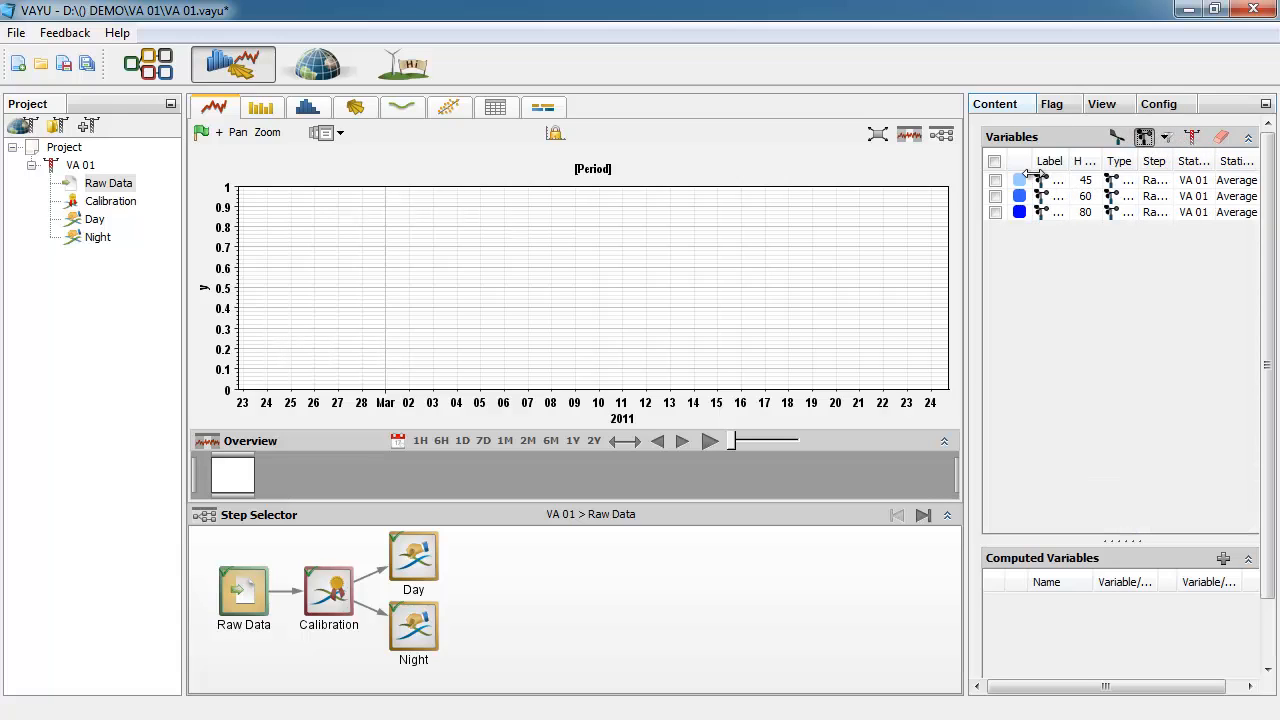
pyautogui.click(995, 163)
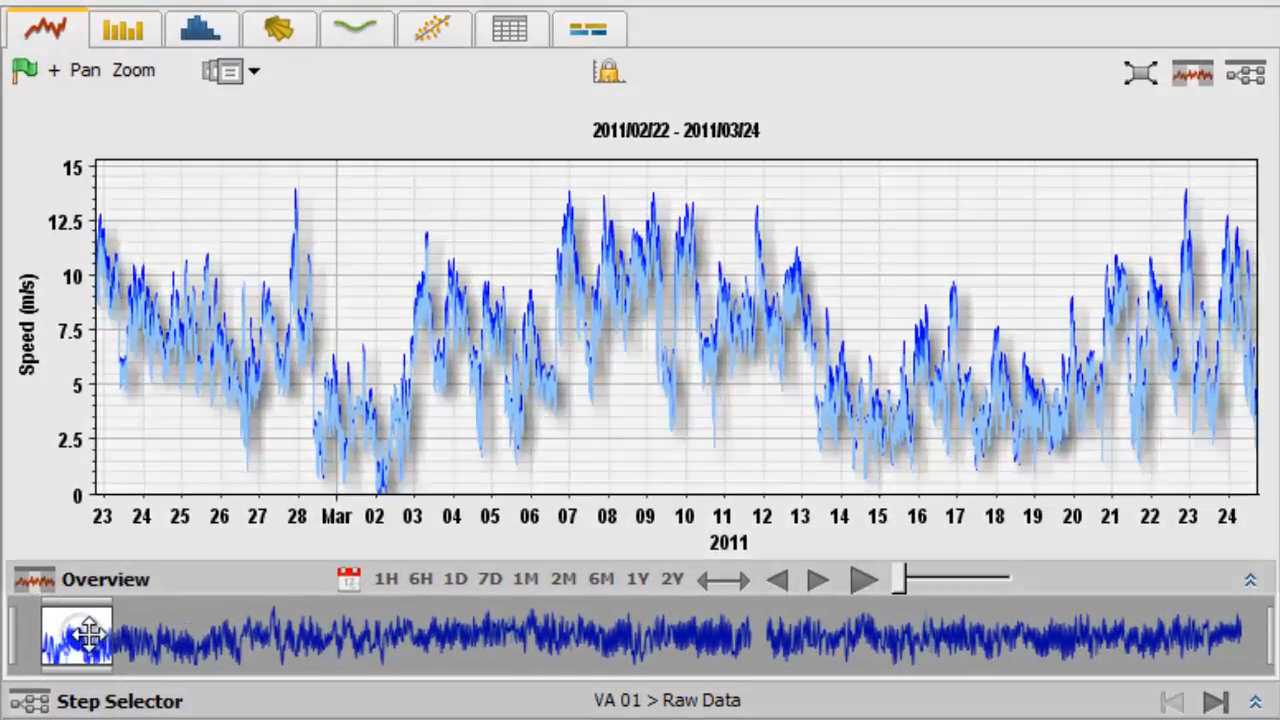
# Move the time window to late July 2011, narrow it to about nine days, and briefly play the series through time
pyautogui.moveTo(258, 476); pyautogui.dragTo(300, 474)
pyautogui.moveTo(185, 634); pyautogui.dragTo(414, 643)
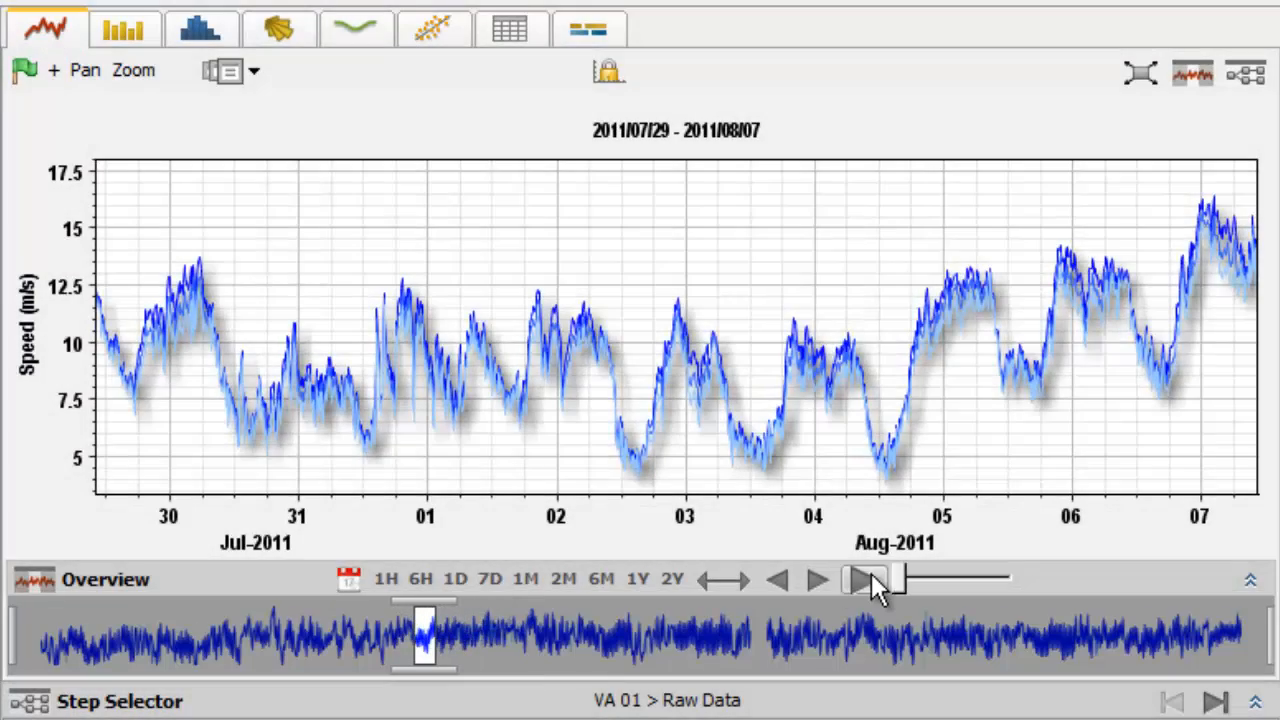
pyautogui.click(860, 579)
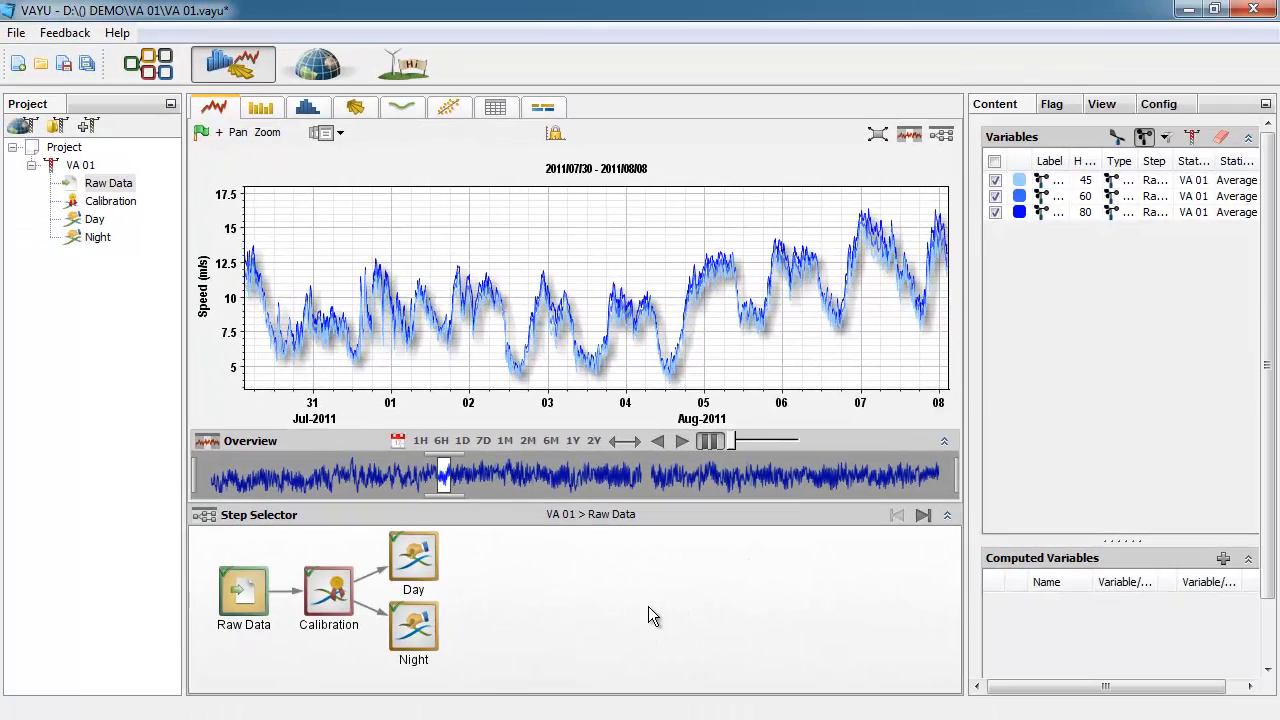
pyautogui.click(709, 440)
# Compare the speed time series of the Calibration, Day and Night steps
pyautogui.click(325, 590)
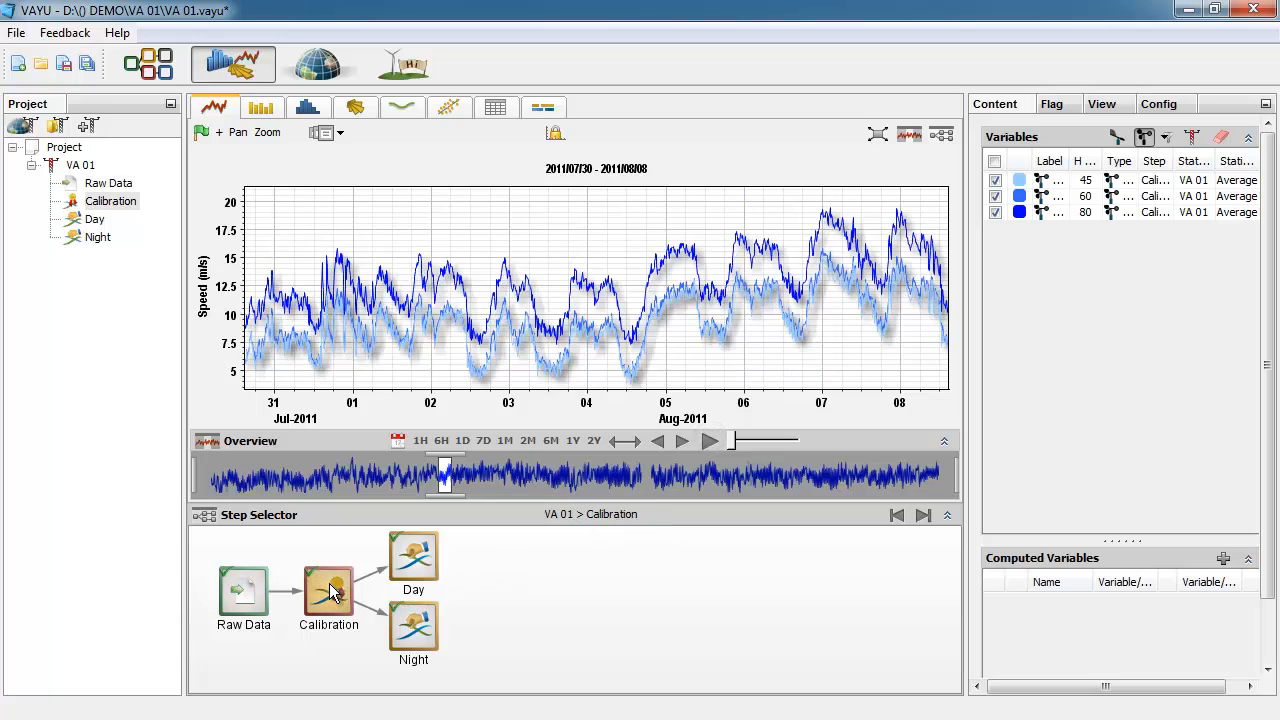
pyautogui.click(417, 560)
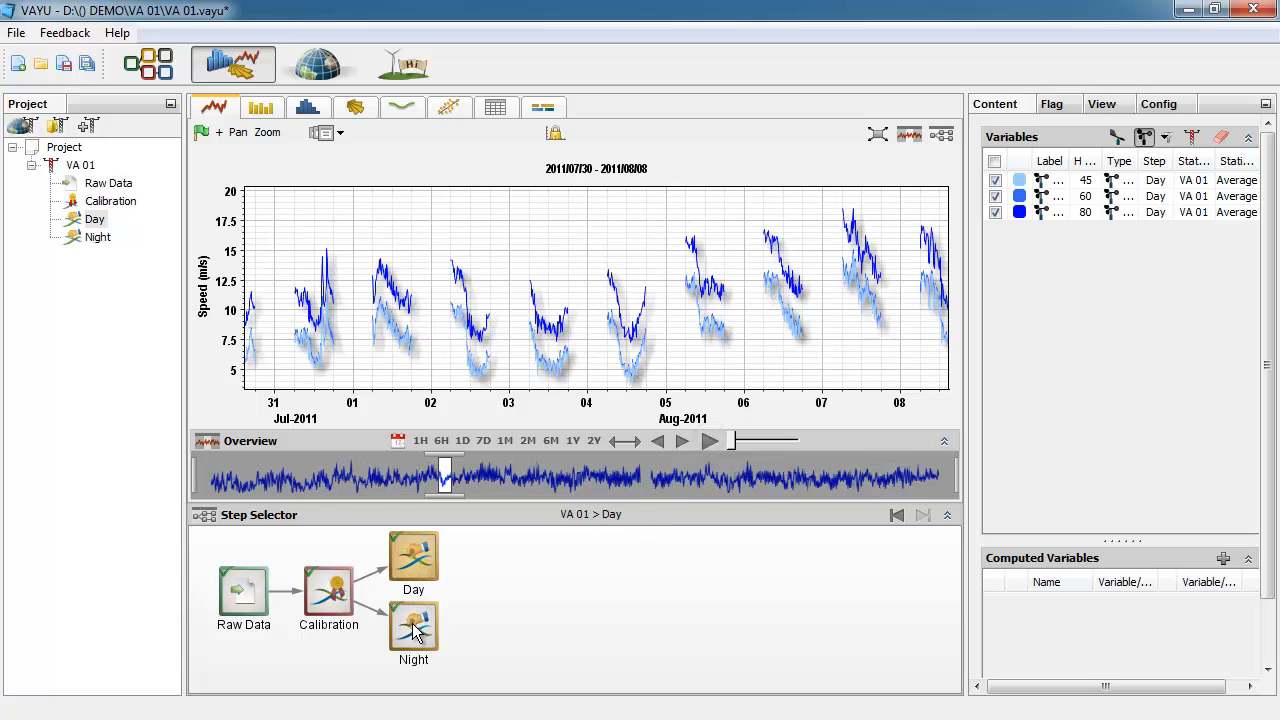
pyautogui.click(416, 628)
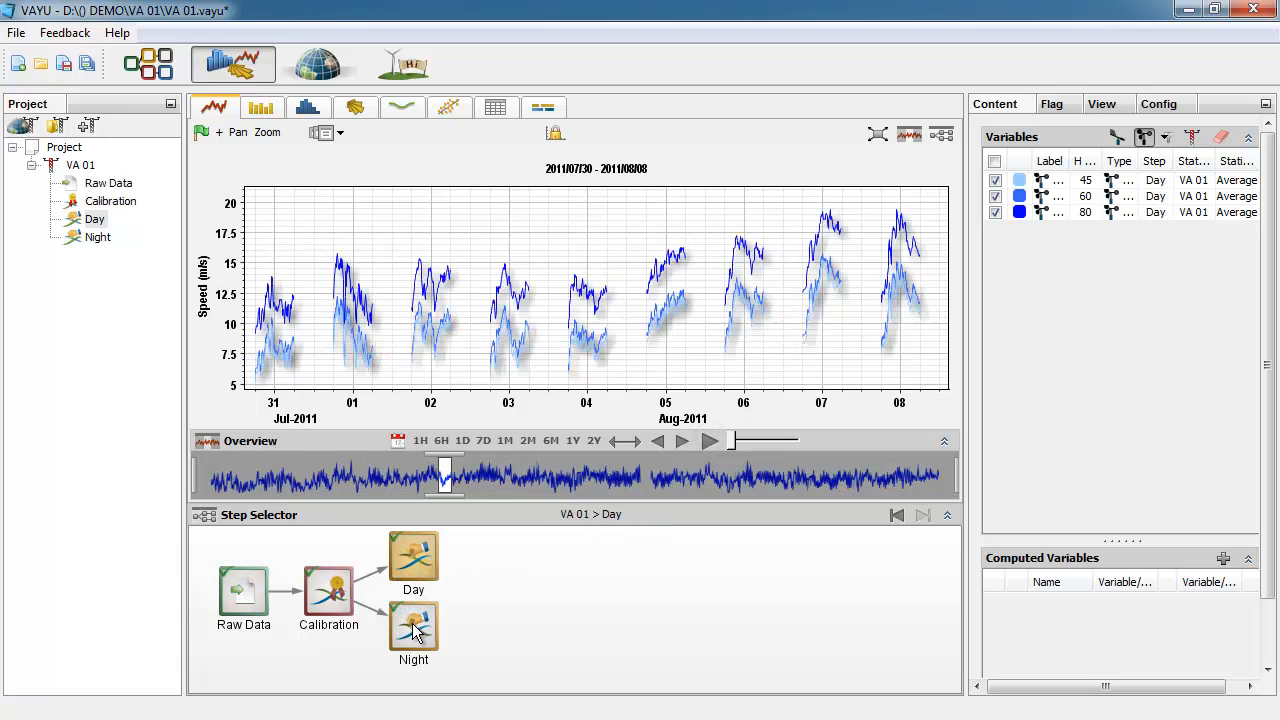
# Display the frequency distribution of the Calibration step's 45, 60 and 80 m average speeds with the Step Selector collapsed
pyautogui.click(325, 598)
pyautogui.click(308, 108)
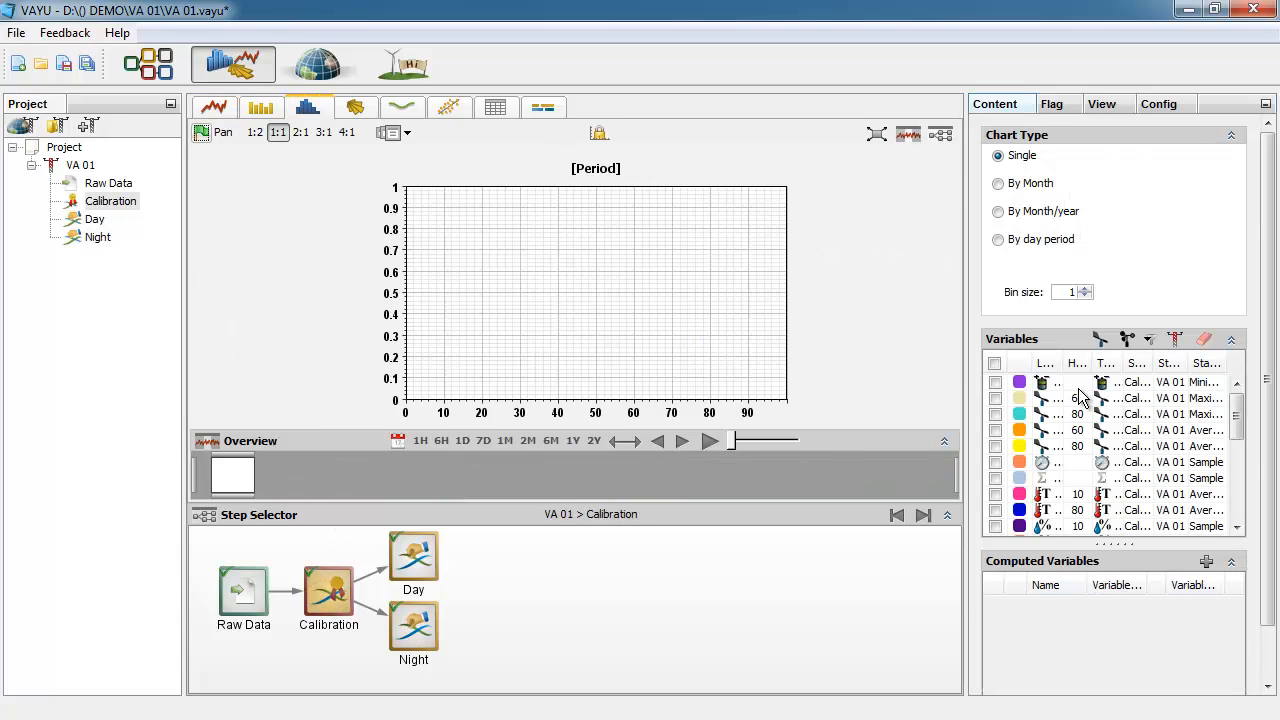
pyautogui.click(765, 515)
# Give the distribution chart a solid grey background and a grey-to-white gradient plot area
pyautogui.click(1159, 104)
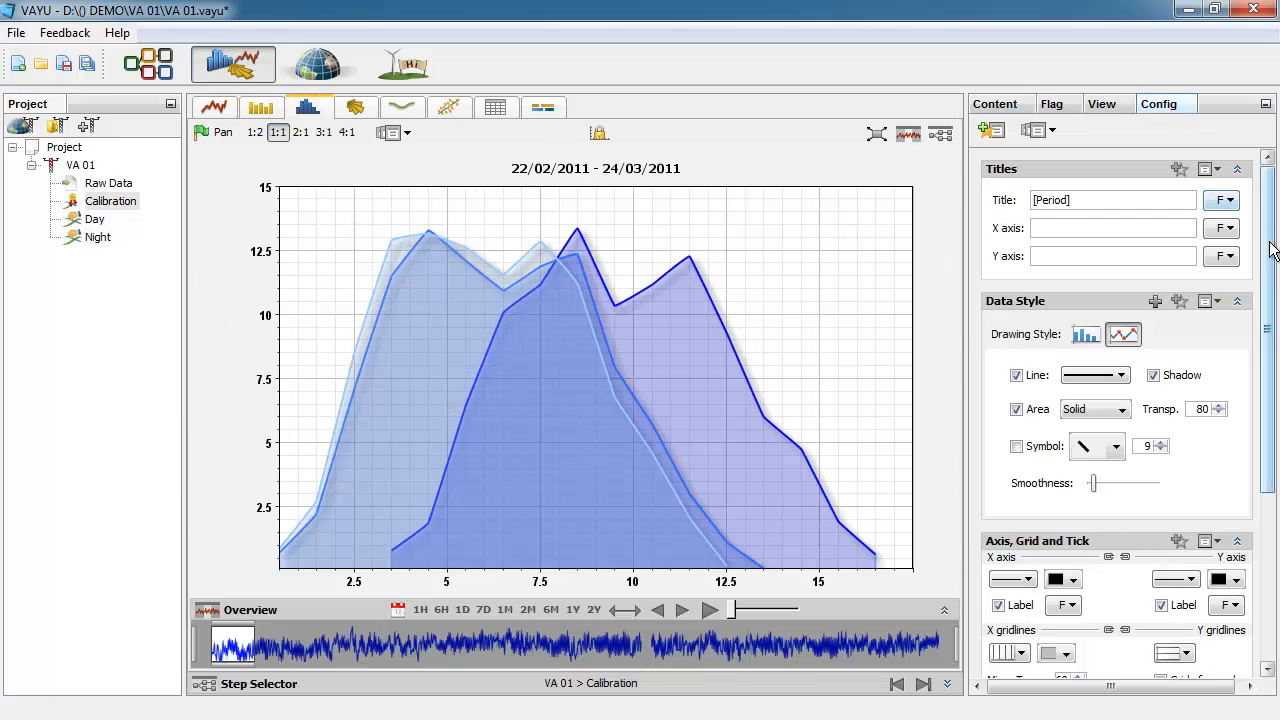
pyautogui.scroll(-5, 1120, 400)
pyautogui.click(1160, 637)
pyautogui.click(1157, 533)
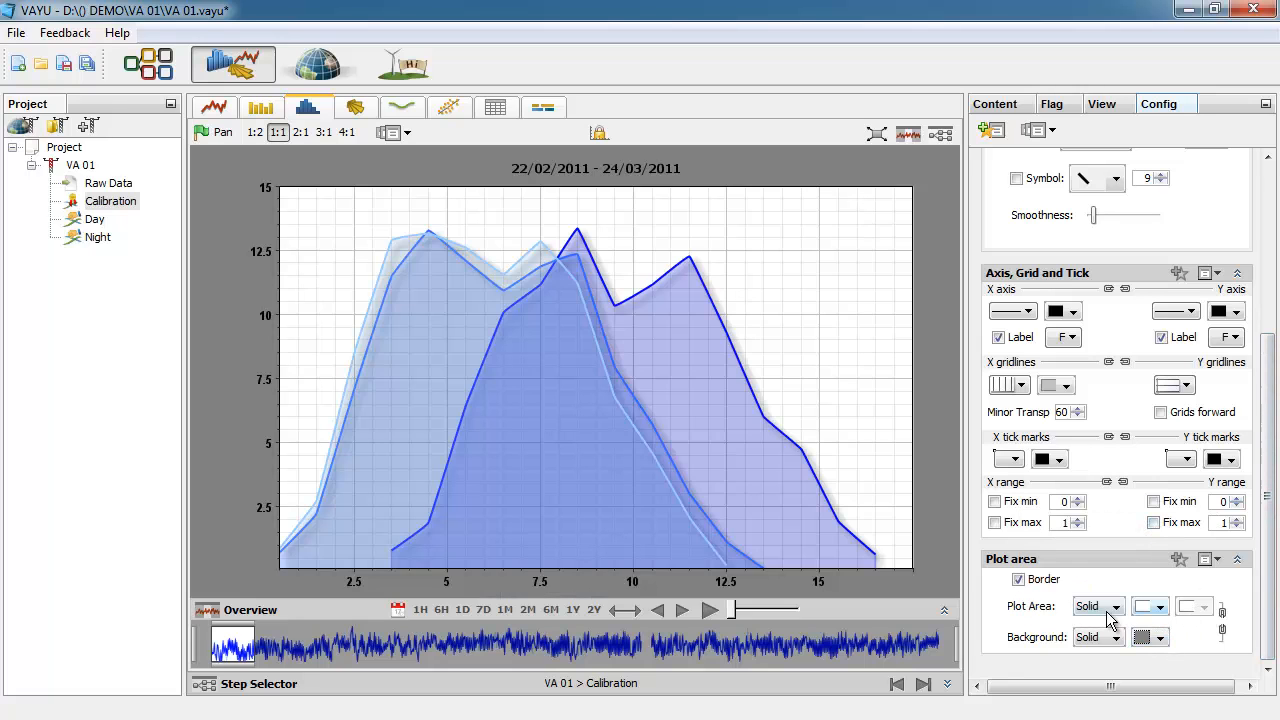
pyautogui.click(1110, 610)
pyautogui.click(1108, 640)
pyautogui.click(1203, 608)
pyautogui.click(1200, 503)
# Try the bar drawing style on the distribution chart and return to the line style
pyautogui.moveTo(1270, 341); pyautogui.dragTo(1270, 180)
pyautogui.click(1085, 334)
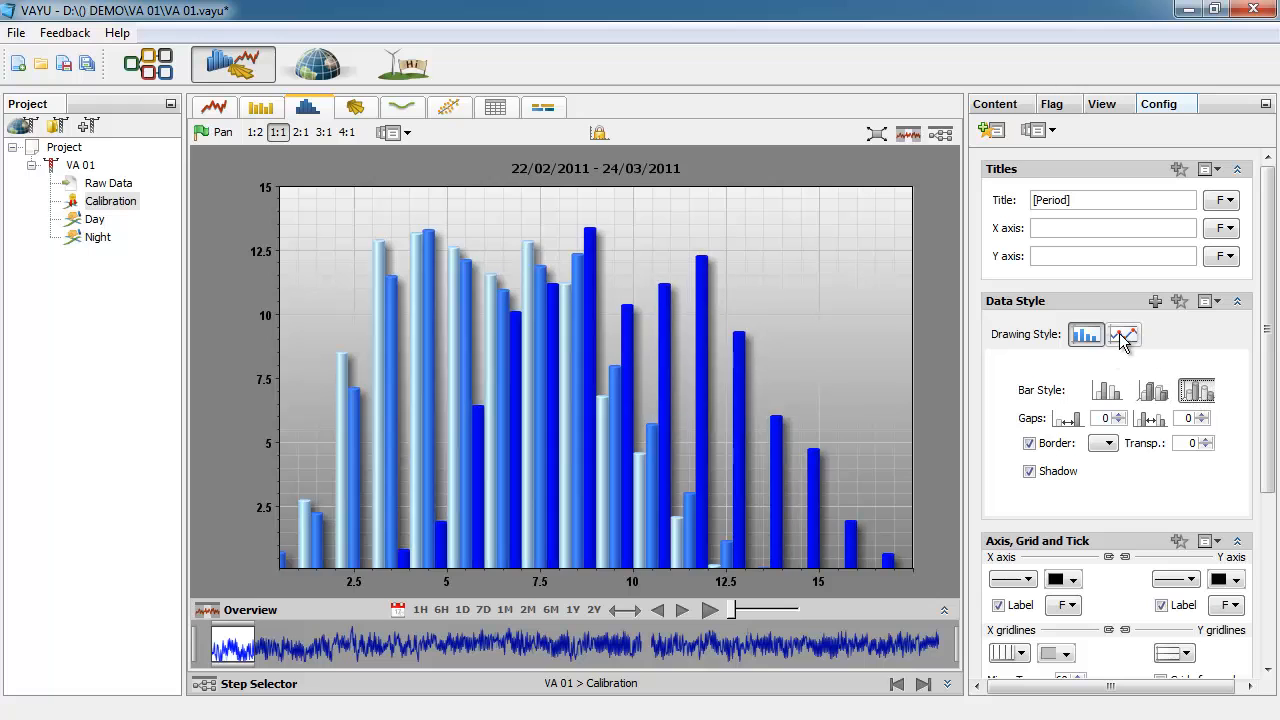
pyautogui.click(1123, 334)
# Set the distribution chart's title font colour to orange
pyautogui.click(1222, 200)
pyautogui.click(1219, 263)
pyautogui.click(1112, 360)
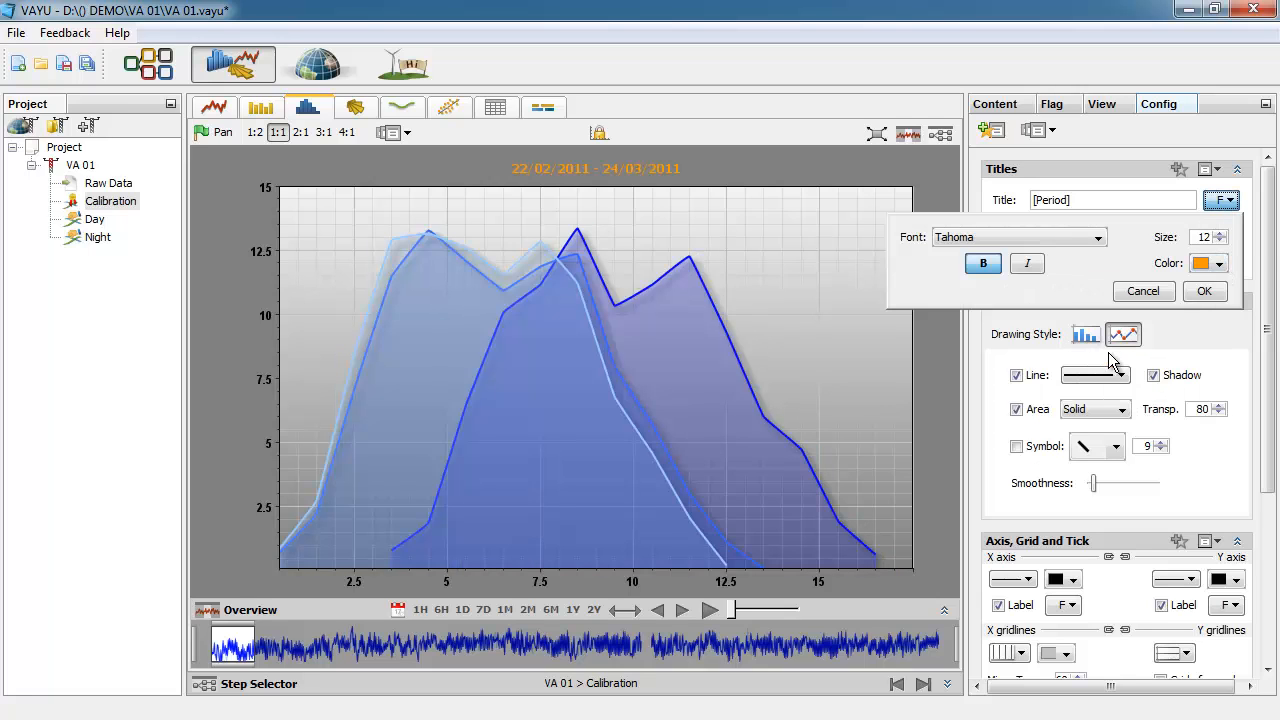
pyautogui.click(1204, 291)
# Save the chart configuration as a preset template named Demo
pyautogui.click(987, 132)
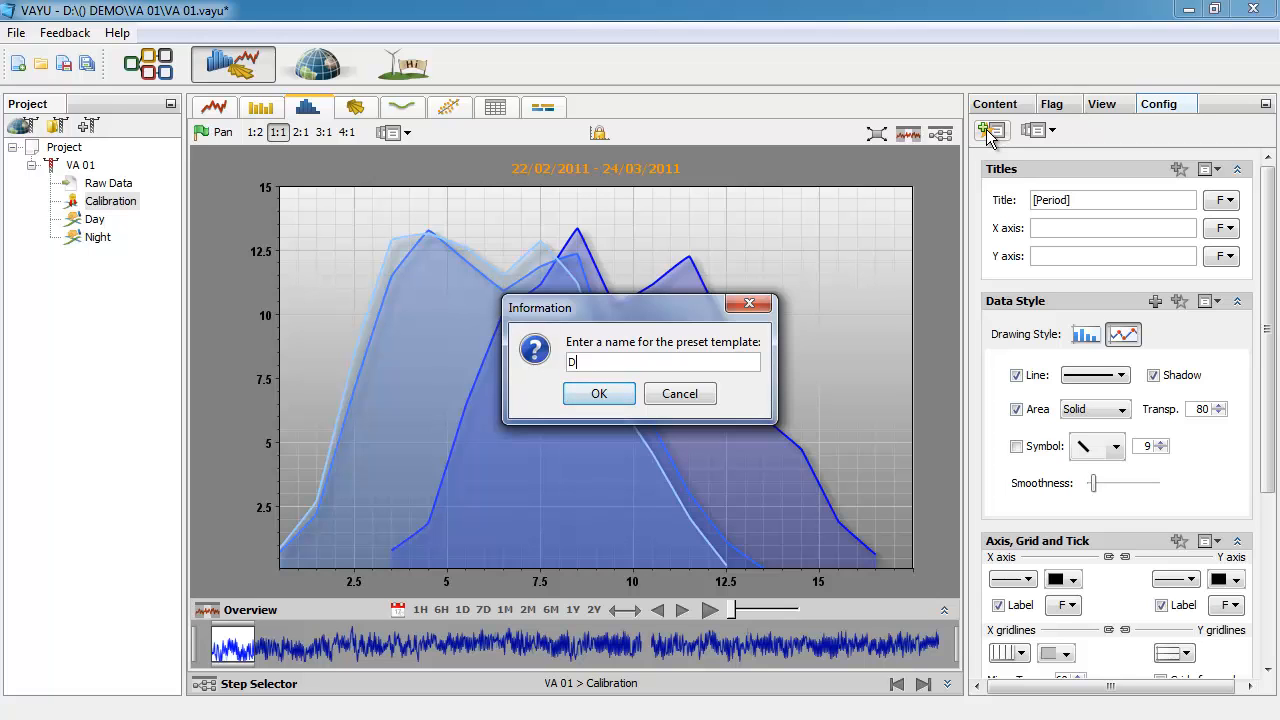
pyautogui.write('D')
pyautogui.press('Return')
# Plot the Calibration step's average speeds as an hourly profile and apply the Demo template to the chart
pyautogui.click(400, 108)
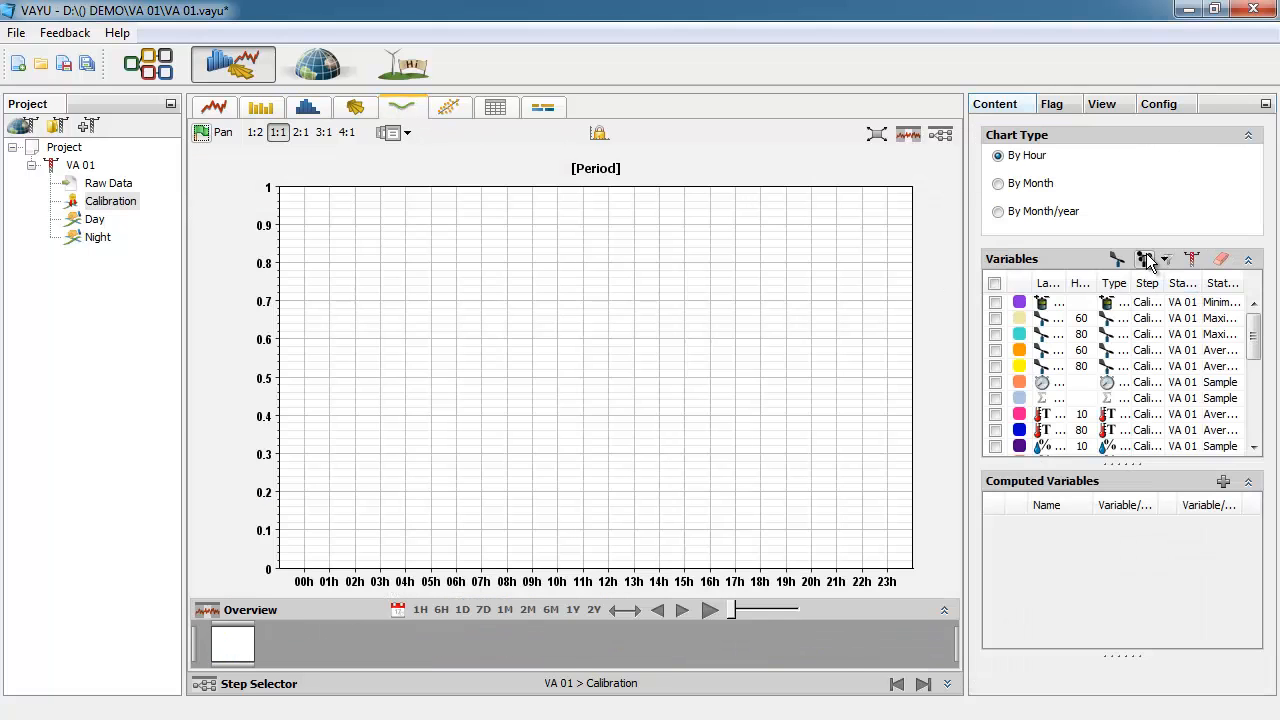
pyautogui.click(1145, 259)
pyautogui.click(393, 132)
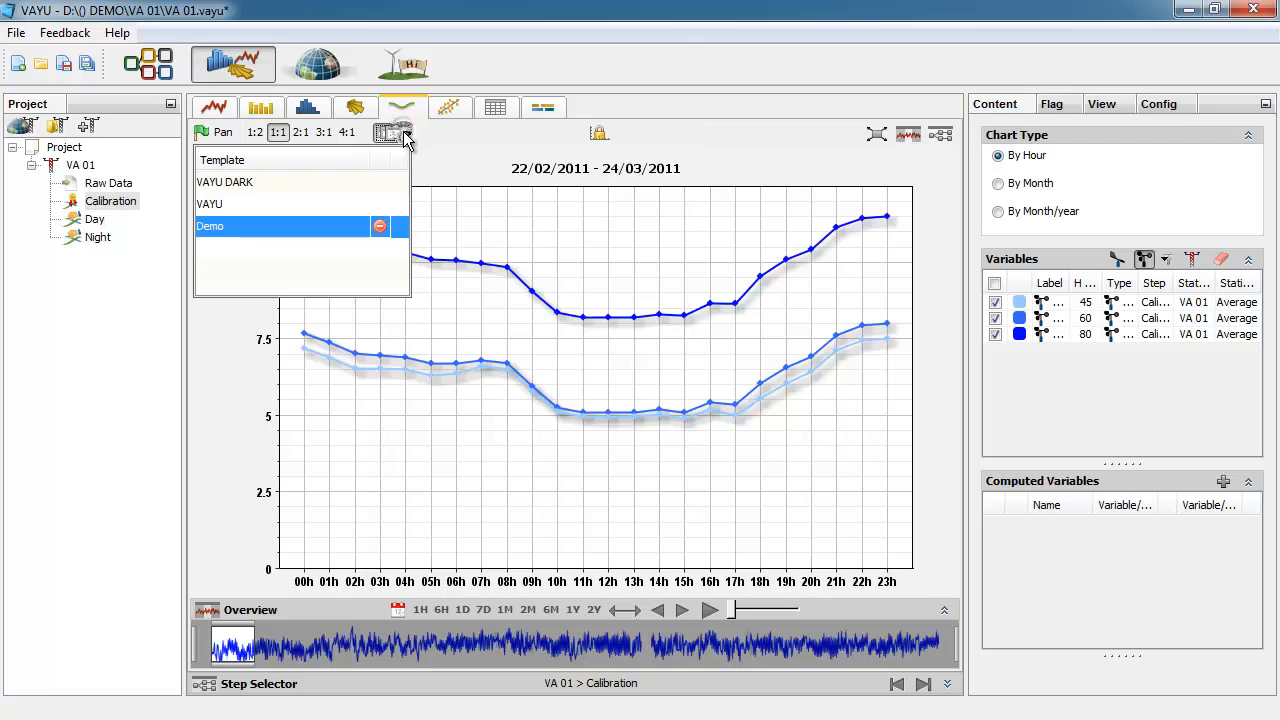
pyautogui.click(325, 233)
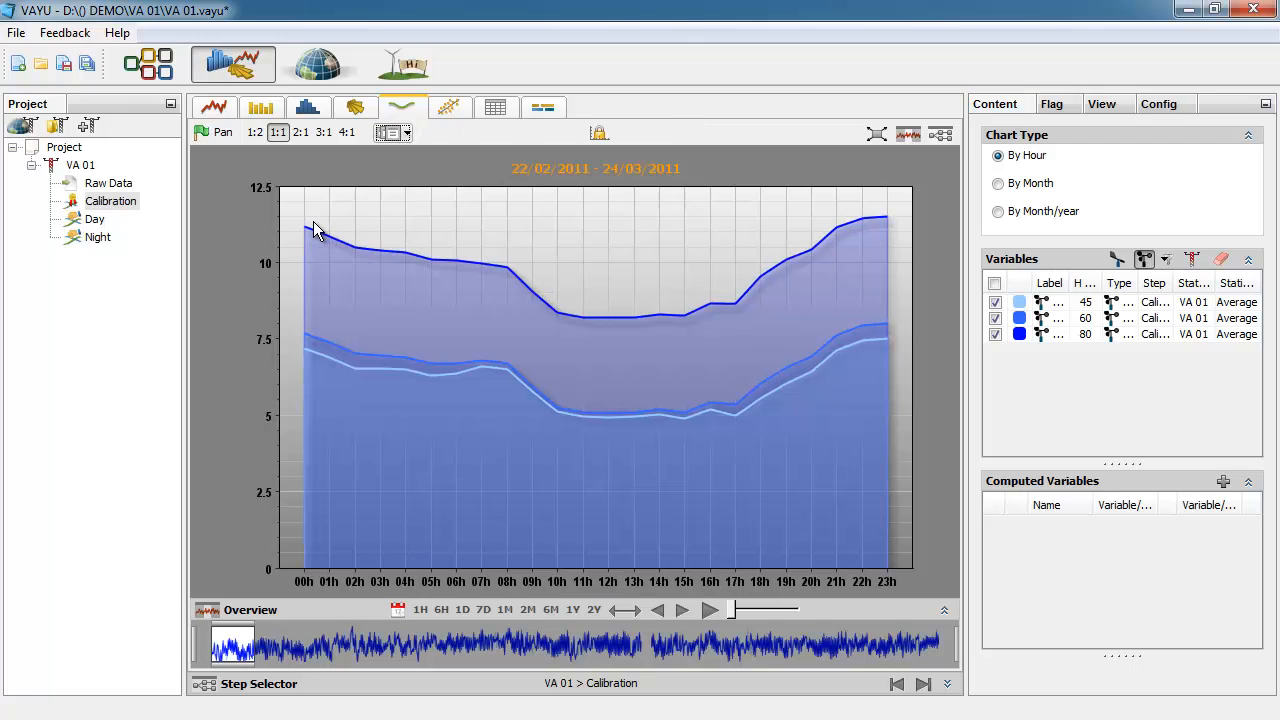
# Open the globe map and examine the terrain around station VA 01 up close
pyautogui.click(317, 65)
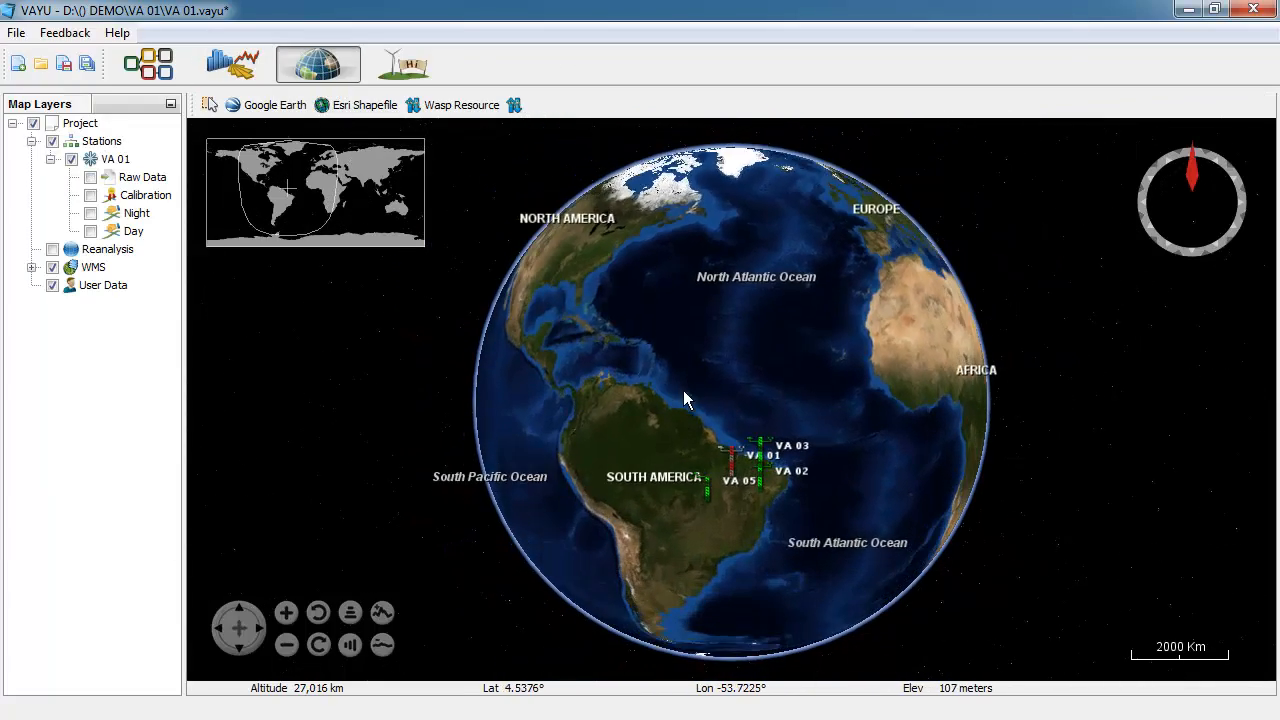
pyautogui.scroll(5, 683, 398)
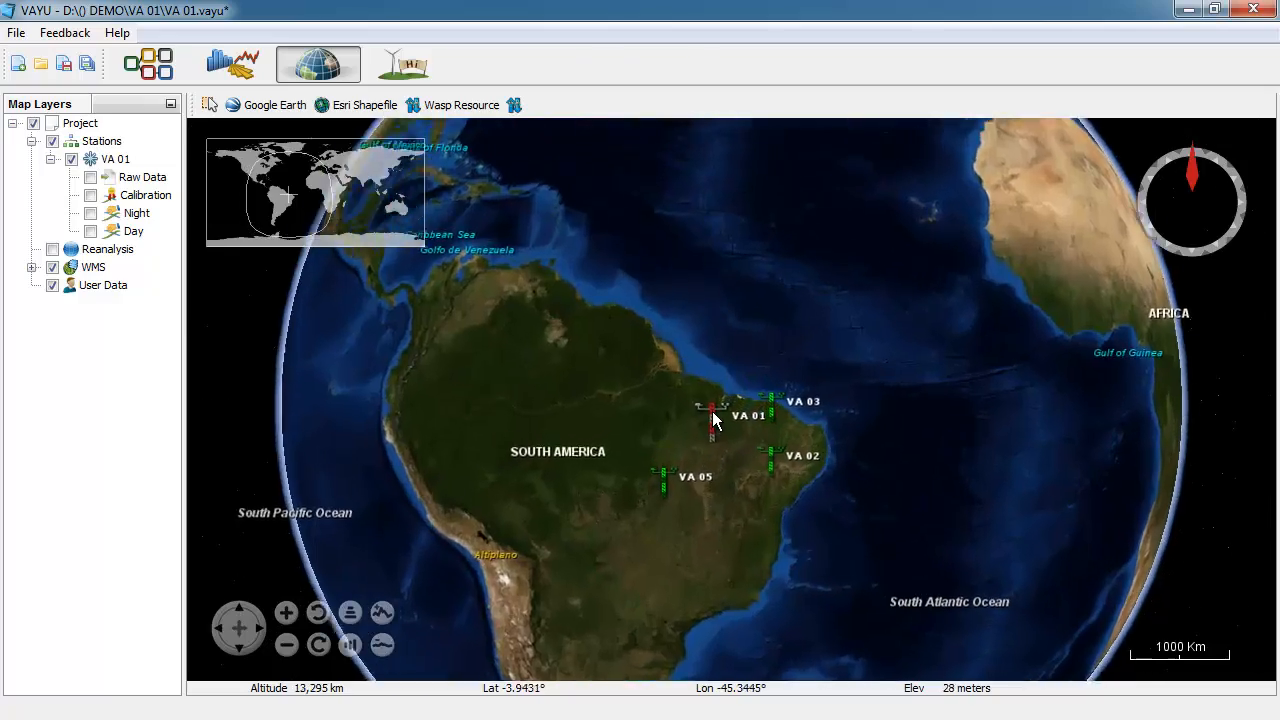
pyautogui.scroll(5, 713, 420)
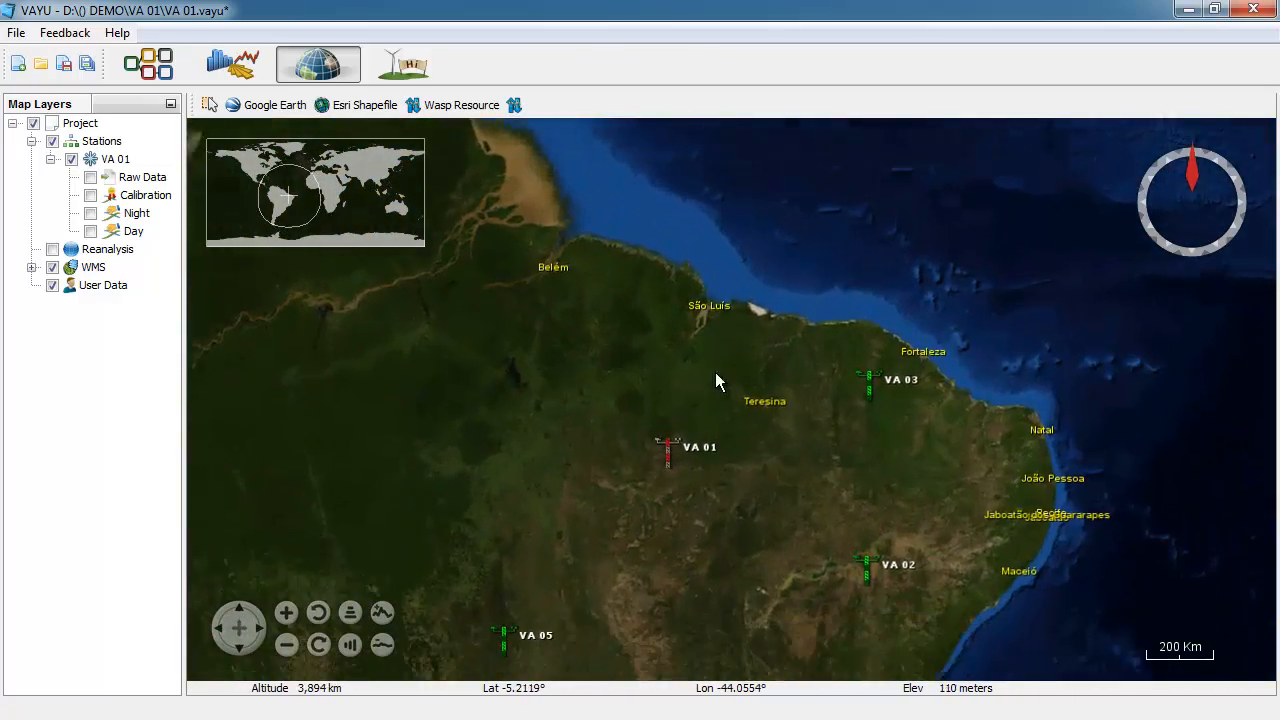
pyautogui.scroll(5, 684, 370)
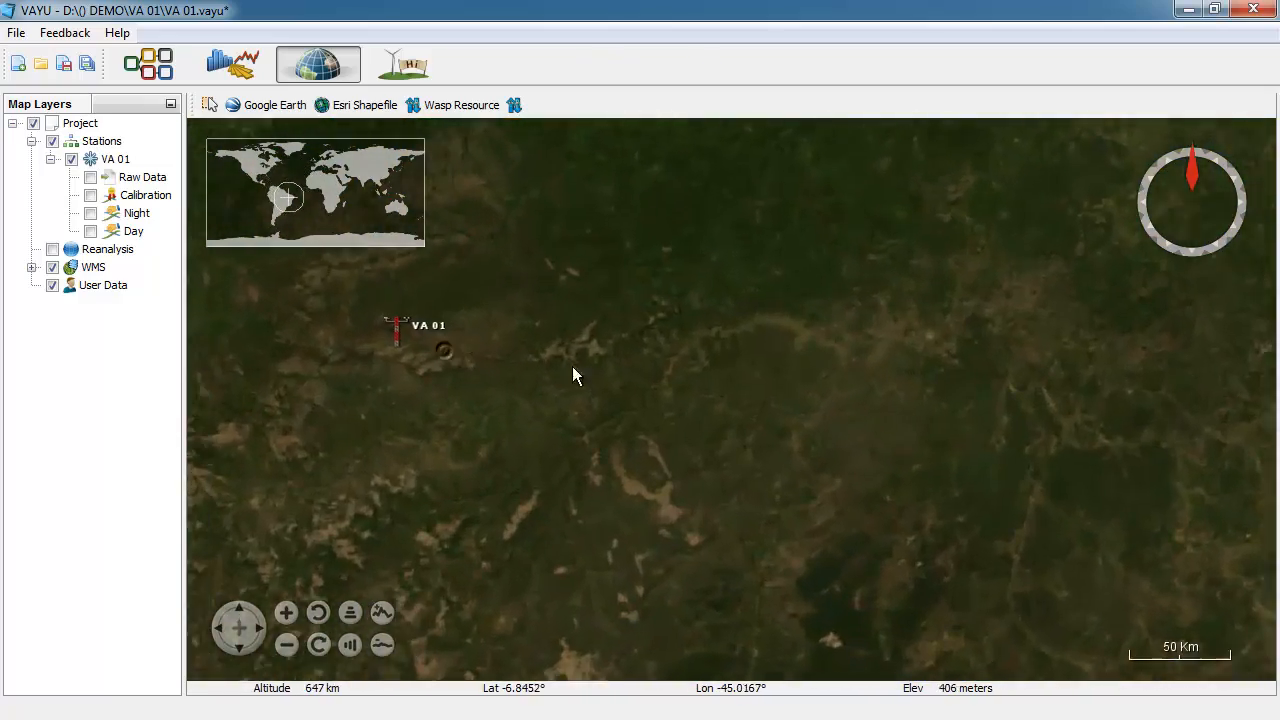
pyautogui.moveTo(572, 366); pyautogui.dragTo(760, 399)
pyautogui.scroll(4, 664, 393)
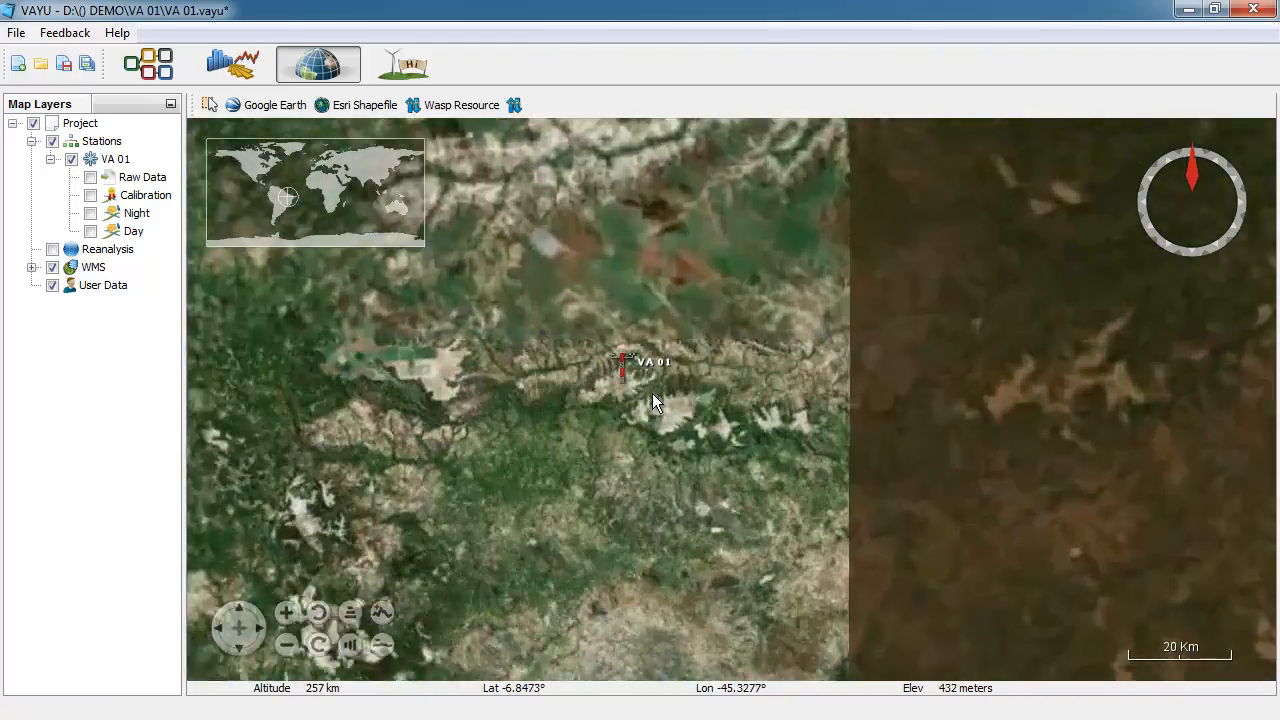
pyautogui.scroll(3, 640, 393)
pyautogui.moveTo(602, 393); pyautogui.dragTo(784, 393)
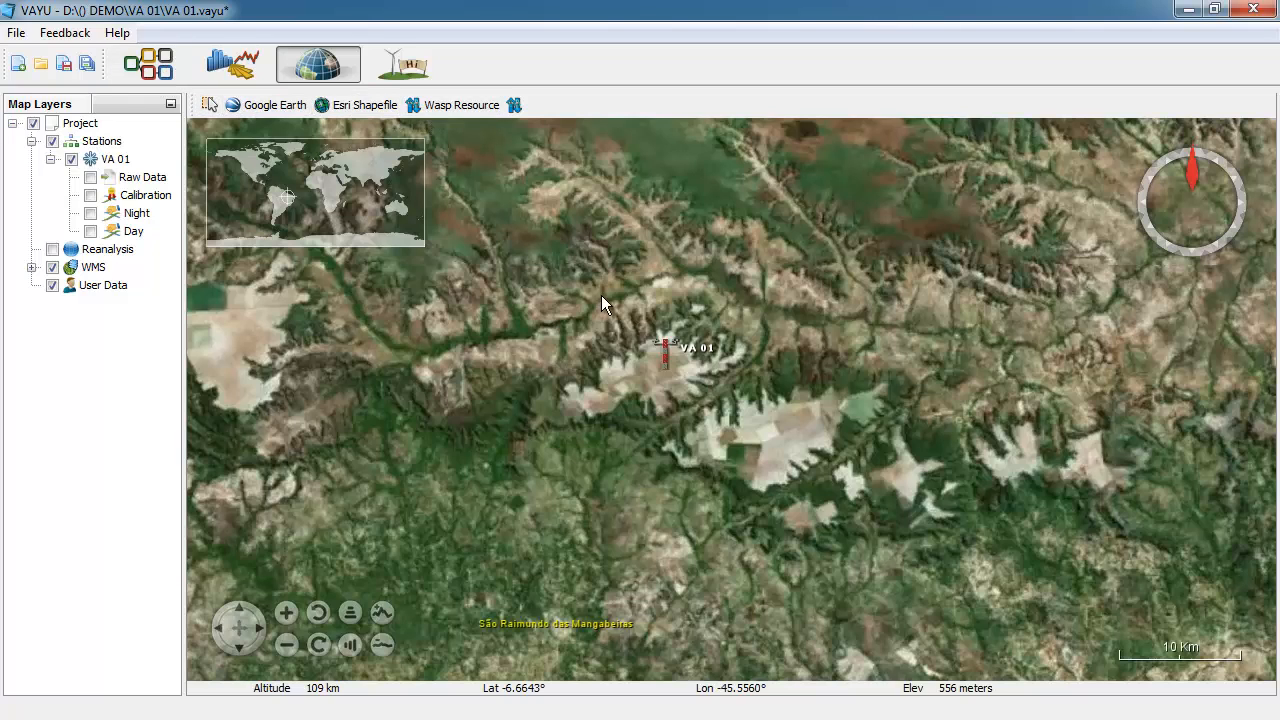
pyautogui.scroll(2, 625, 322)
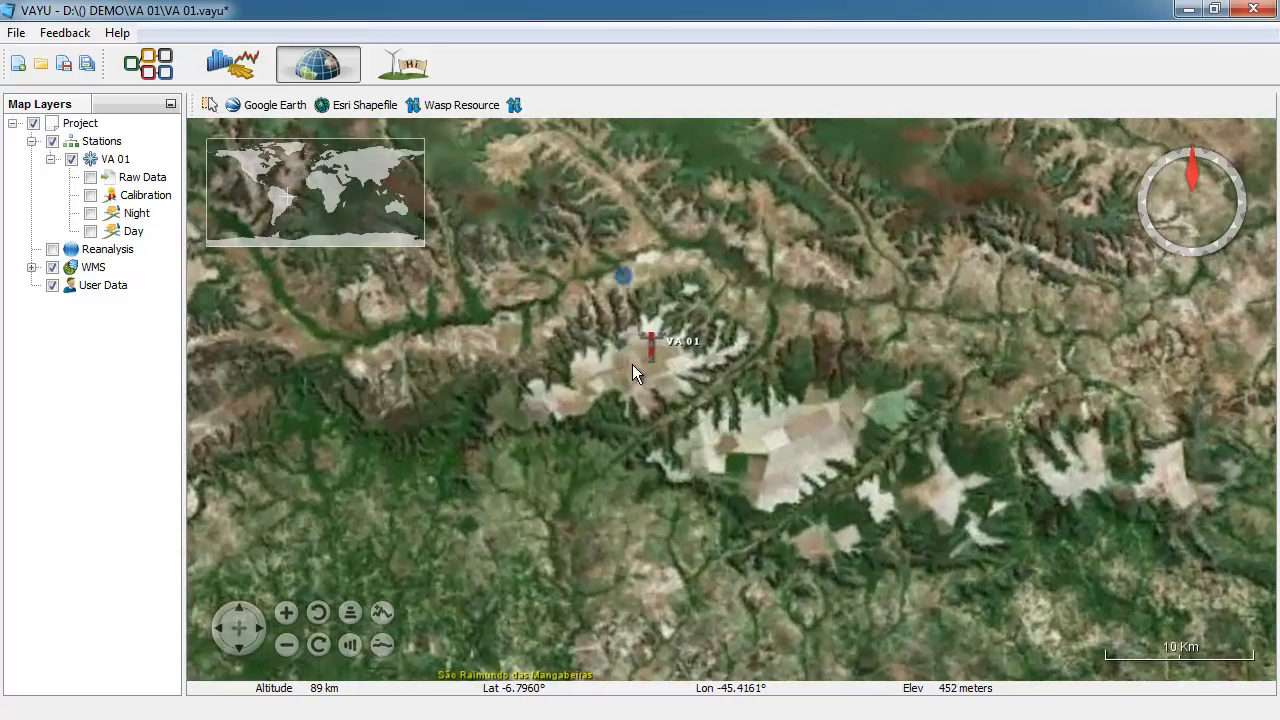
# Tilt the map around station VA 01 and try higher and lower vertical exaggeration to examine the terrain relief
pyautogui.moveTo(632, 364); pyautogui.dragTo(642, 644)
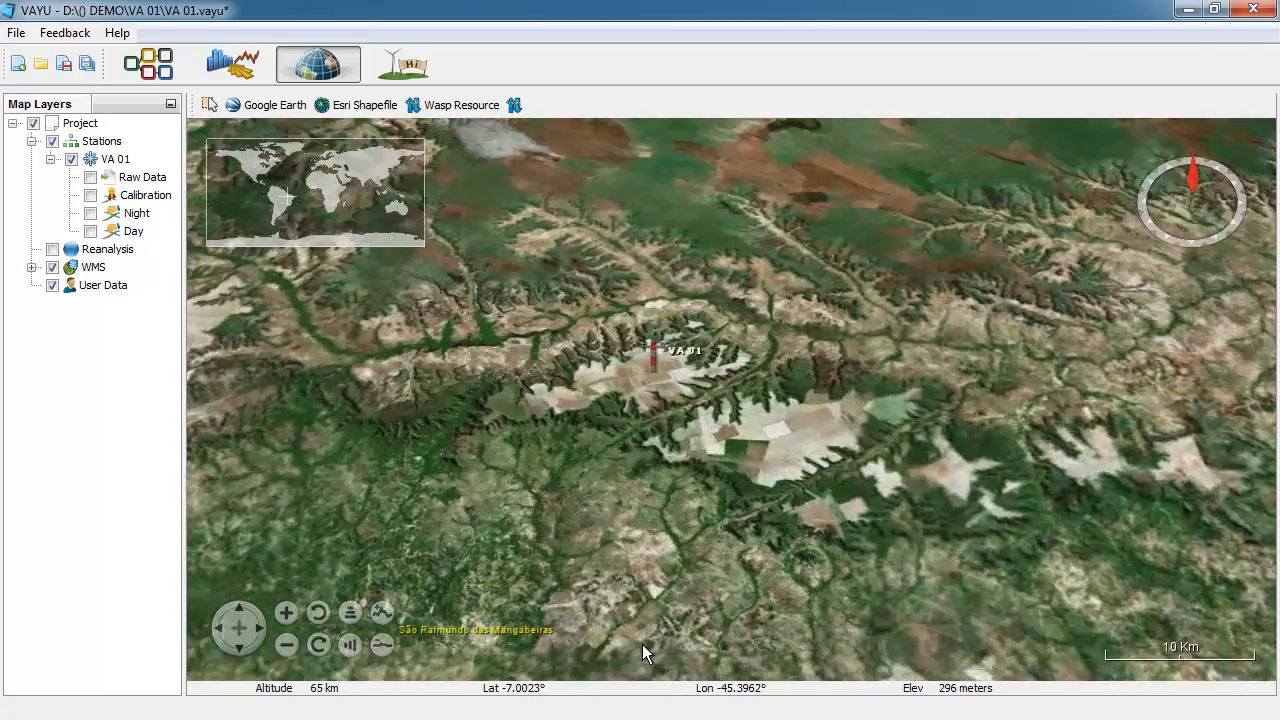
pyautogui.moveTo(634, 316); pyautogui.dragTo(630, 440)
pyautogui.click(385, 611)
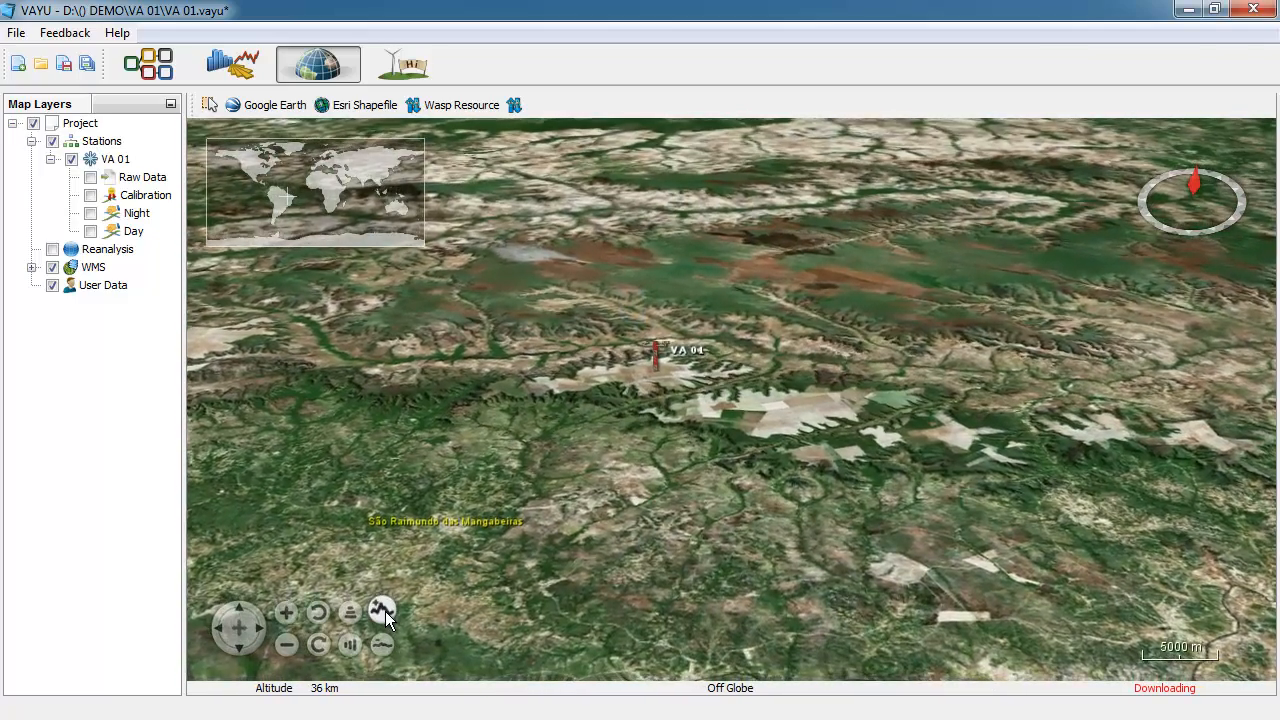
pyautogui.click(383, 643)
pyautogui.moveTo(474, 591); pyautogui.dragTo(429, 358)
pyautogui.moveTo(527, 552); pyautogui.dragTo(533, 453)
# Display VA 01's Raw Data wind rose on the map and add station VA 03 to the project from its map marker
pyautogui.scroll(-10, 533, 453)
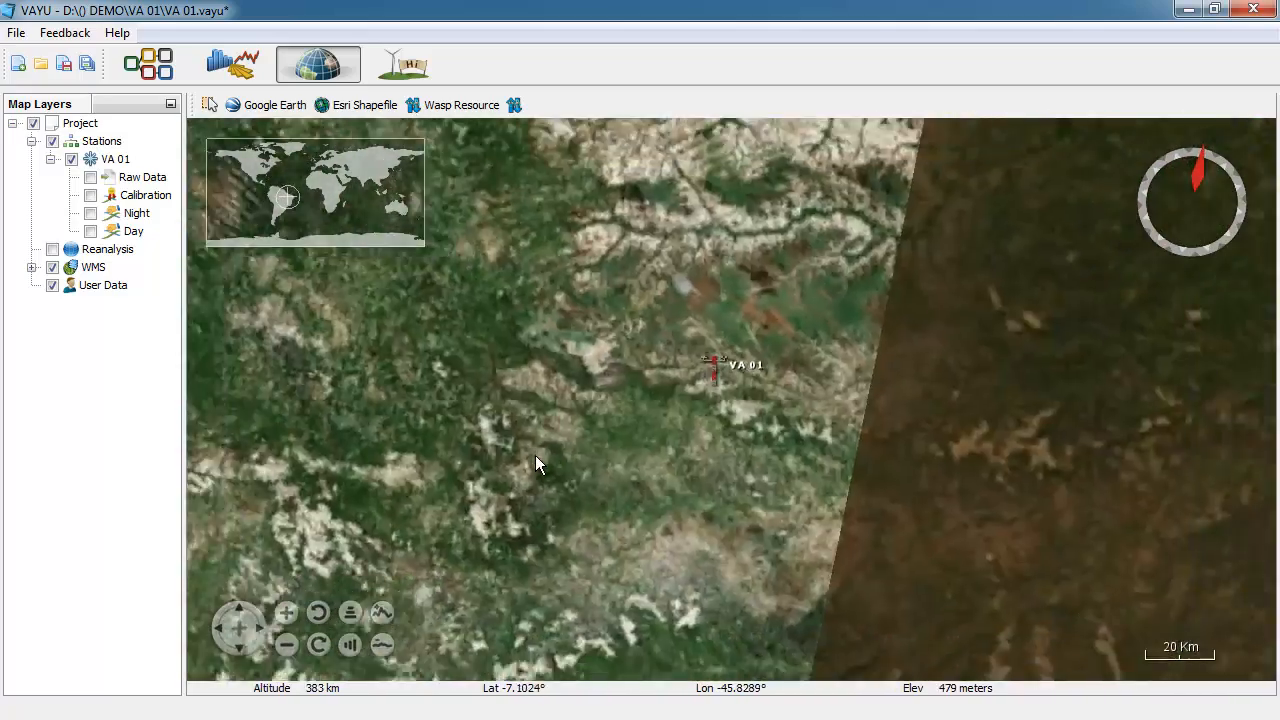
pyautogui.click(90, 177)
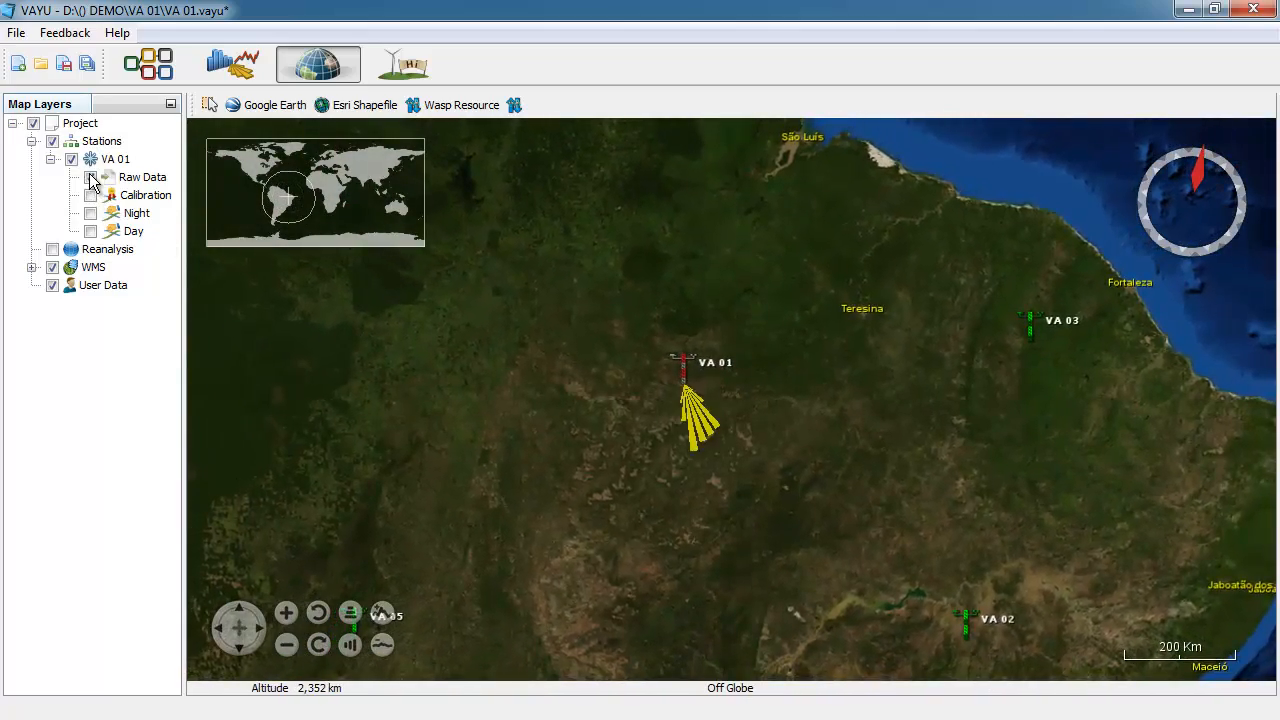
pyautogui.scroll(-1, 760, 415)
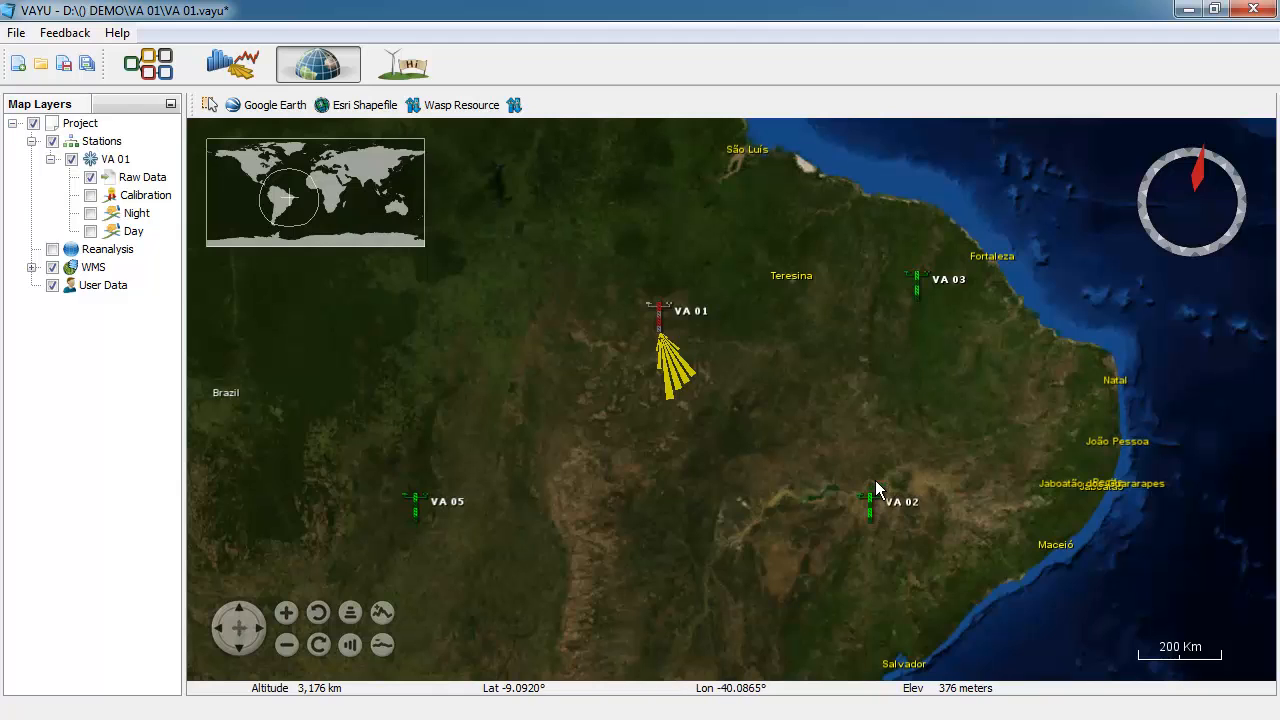
pyautogui.moveTo(835, 405); pyautogui.dragTo(789, 437)
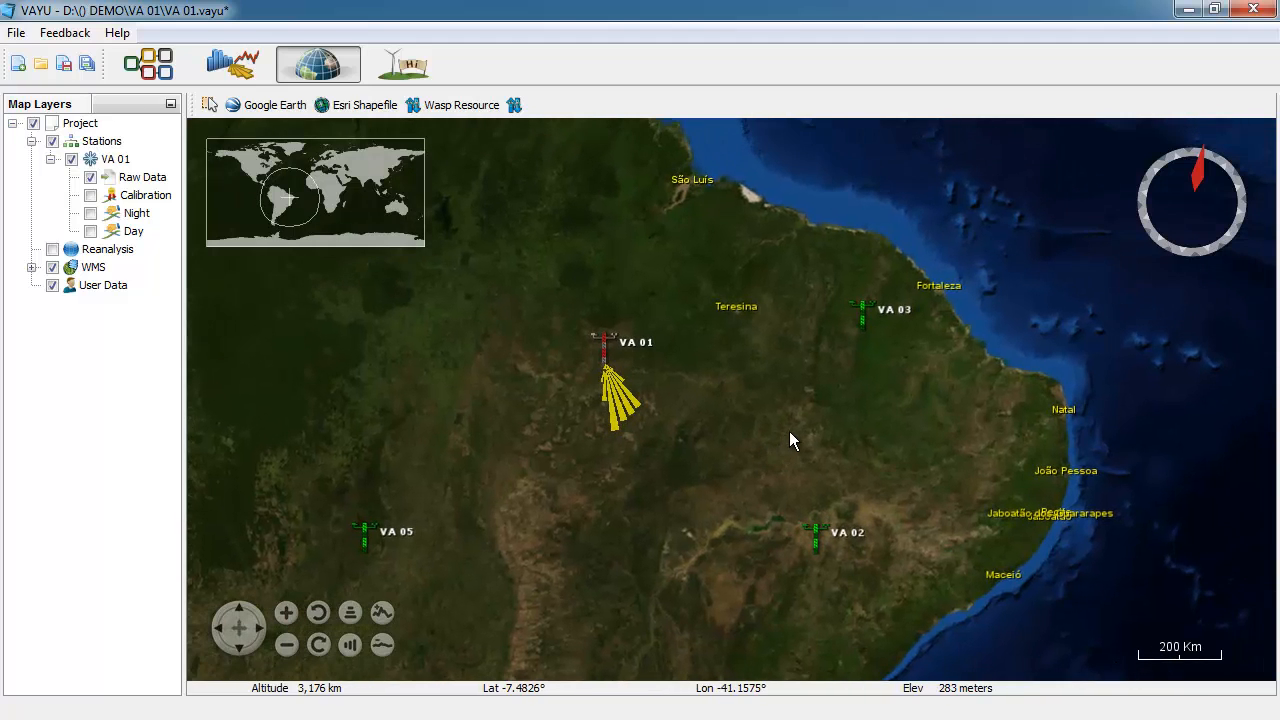
pyautogui.doubleClick(861, 318)
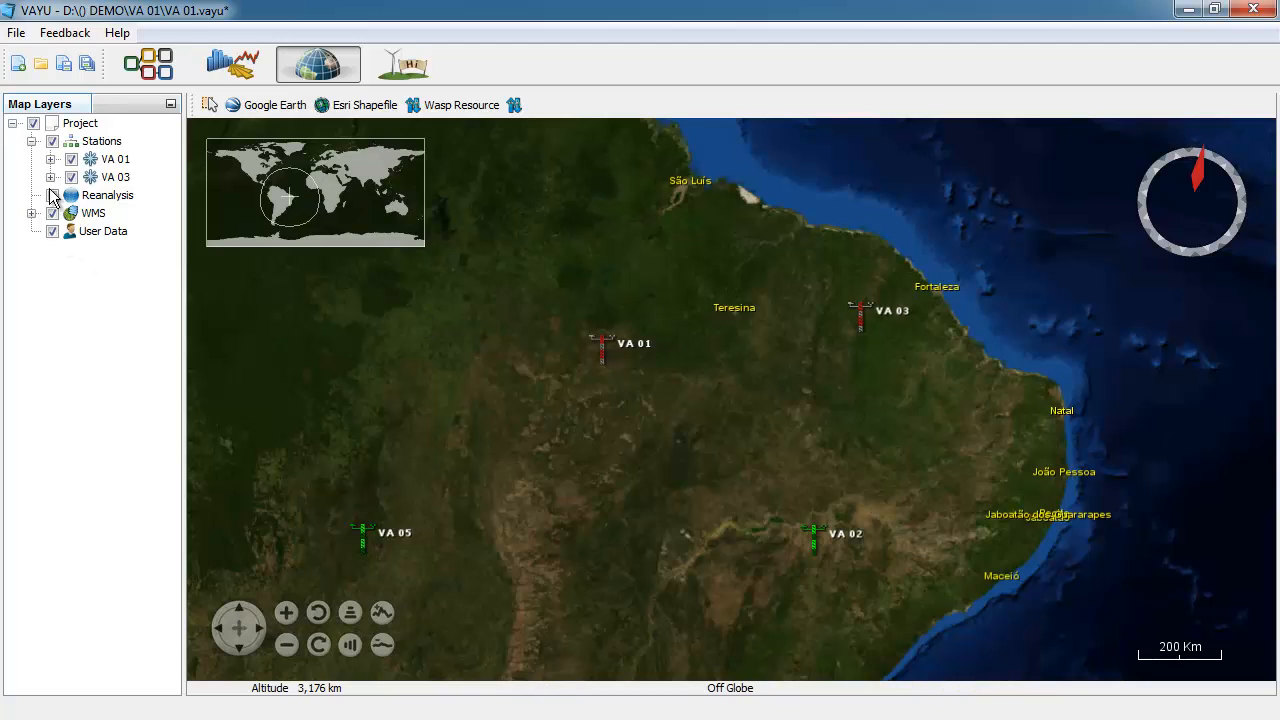
# Expand both stations' layers and display the wind roses of the VA 03 import step and VA 01's Raw Data step
pyautogui.click(51, 159)
pyautogui.click(52, 249)
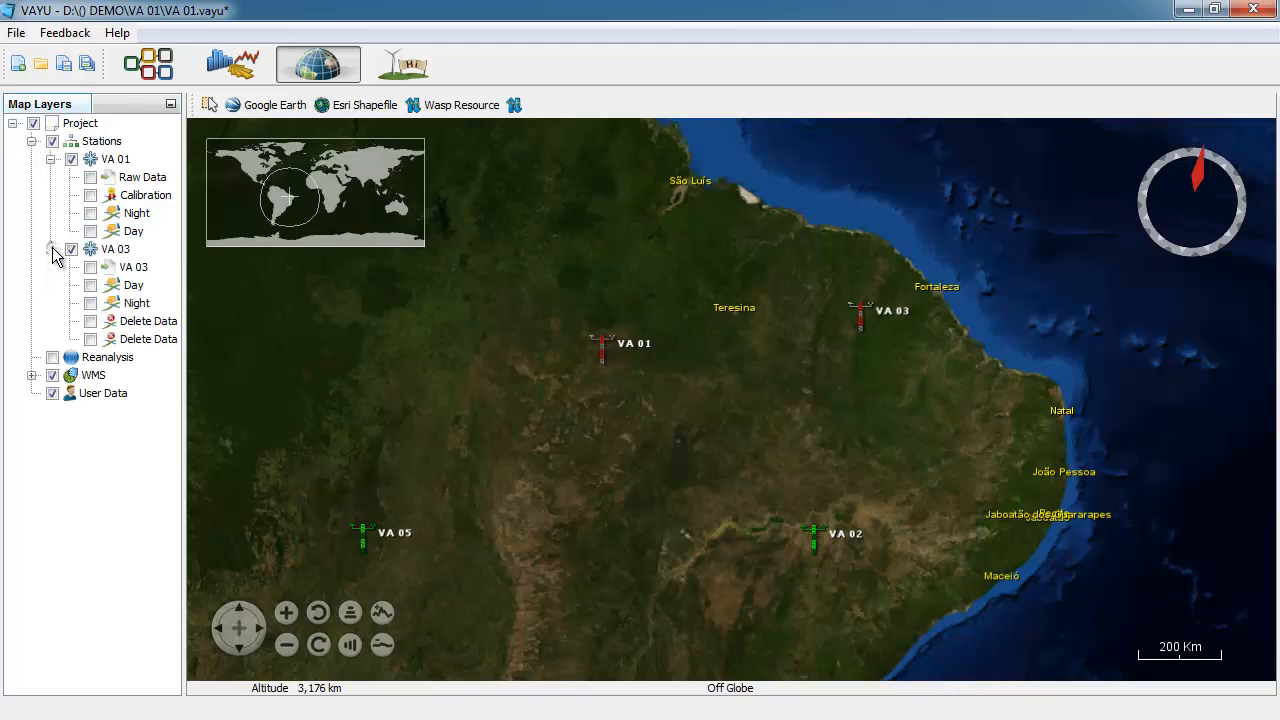
pyautogui.click(91, 268)
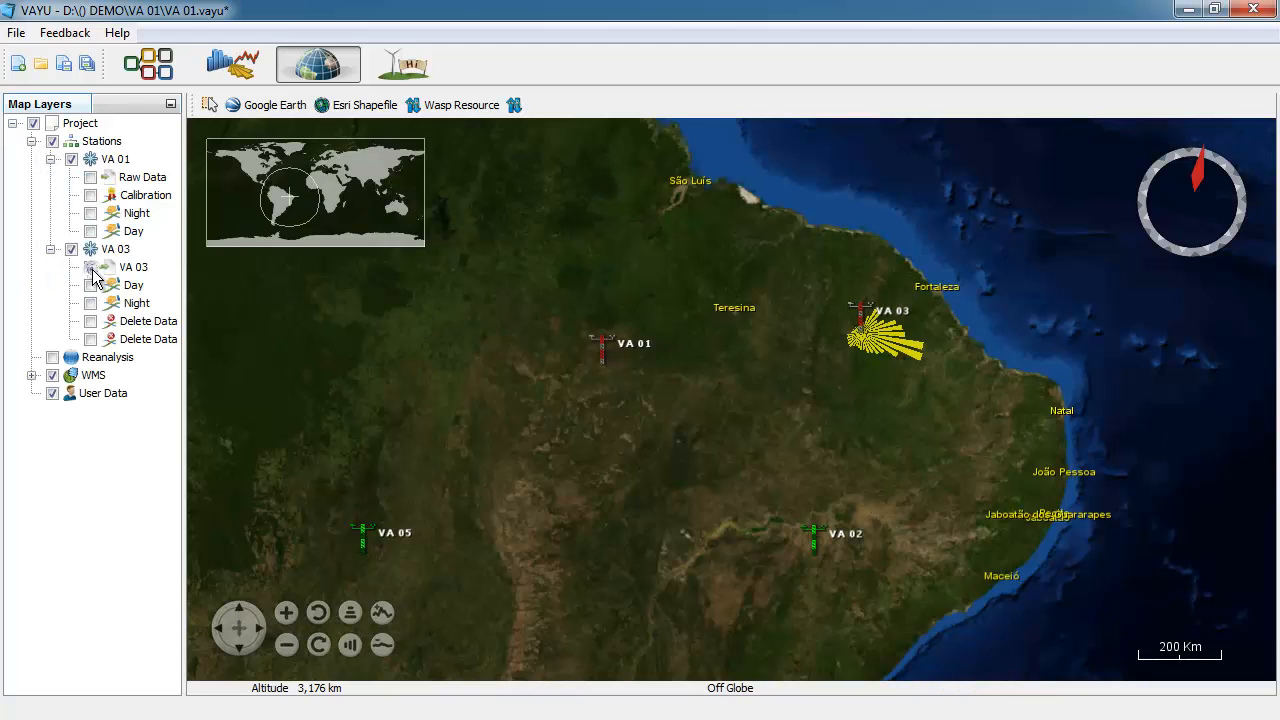
pyautogui.click(91, 178)
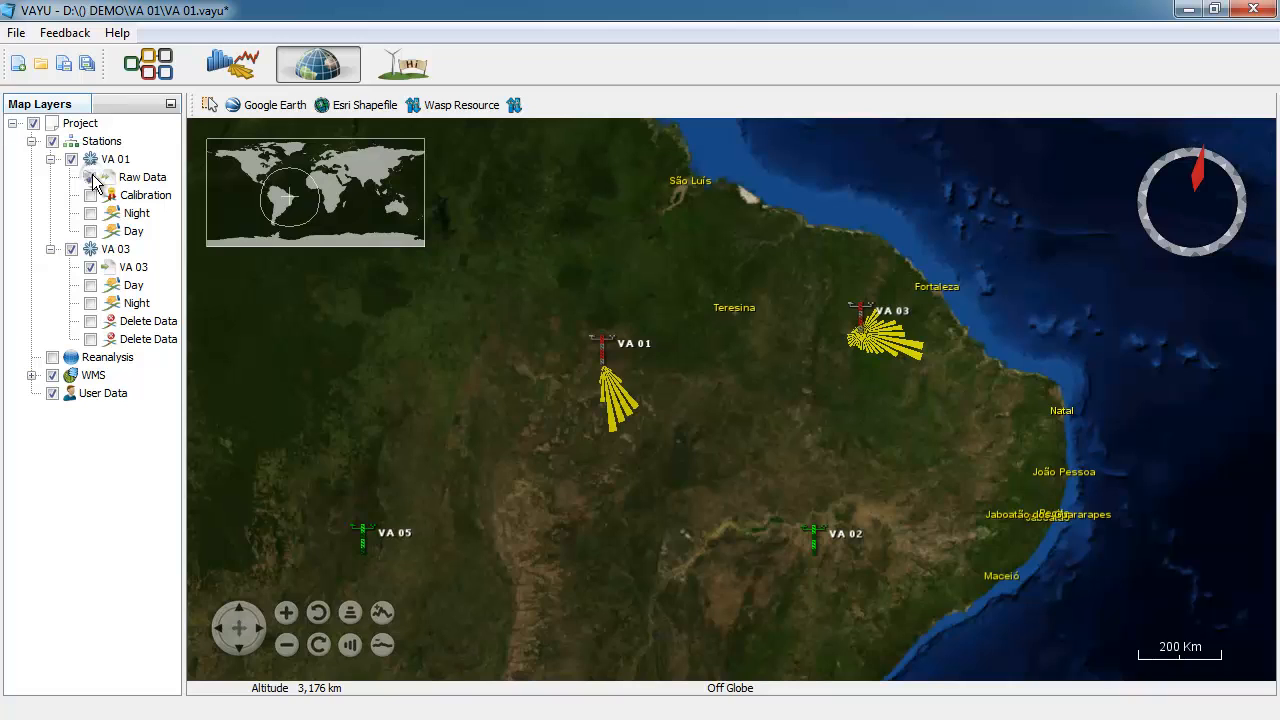
# Switch VA 03's wind rose to its Day step and then its Night step, viewing it alongside VA 01's rose
pyautogui.click(92, 287)
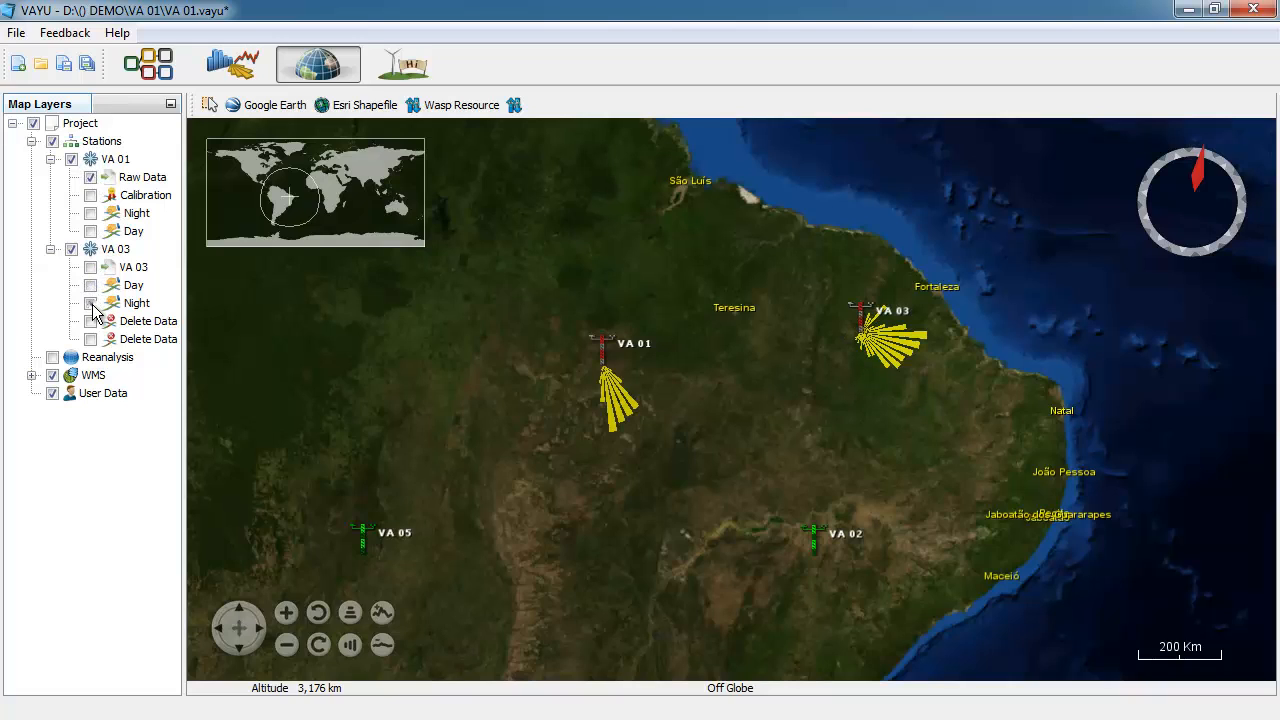
pyautogui.click(91, 304)
pyautogui.scroll(-2, 769, 430)
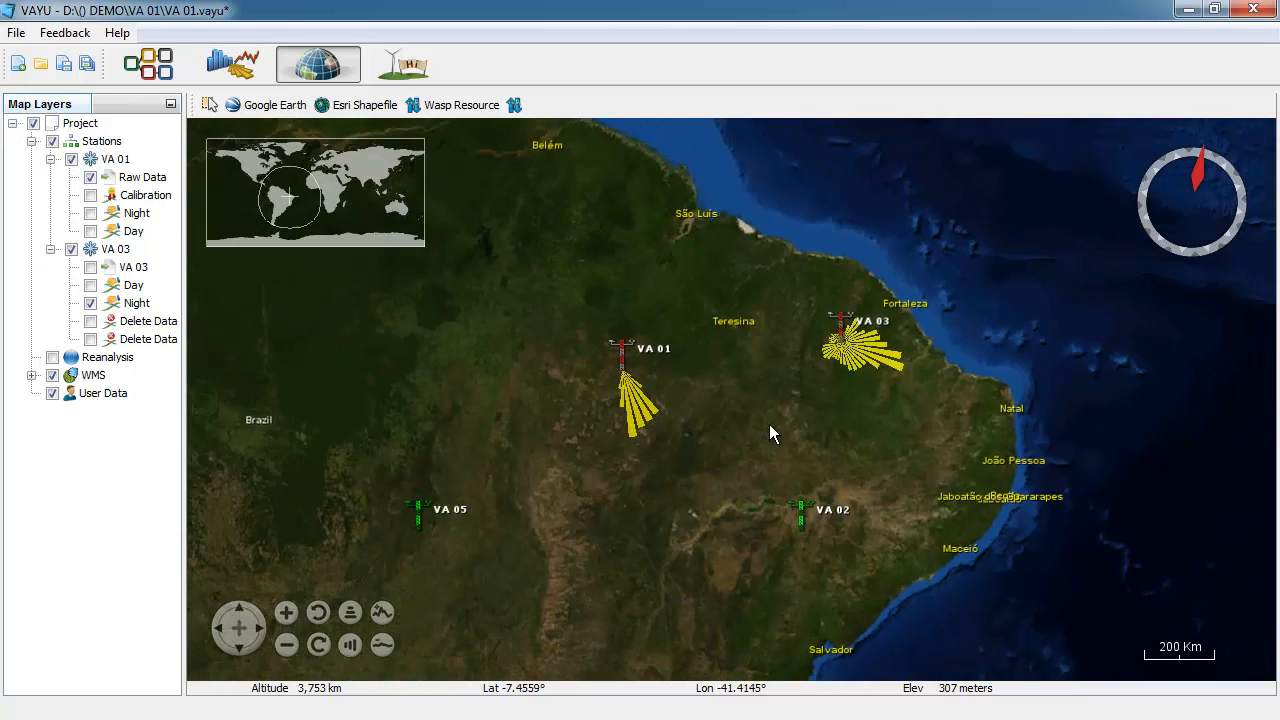
pyautogui.scroll(-2, 769, 424)
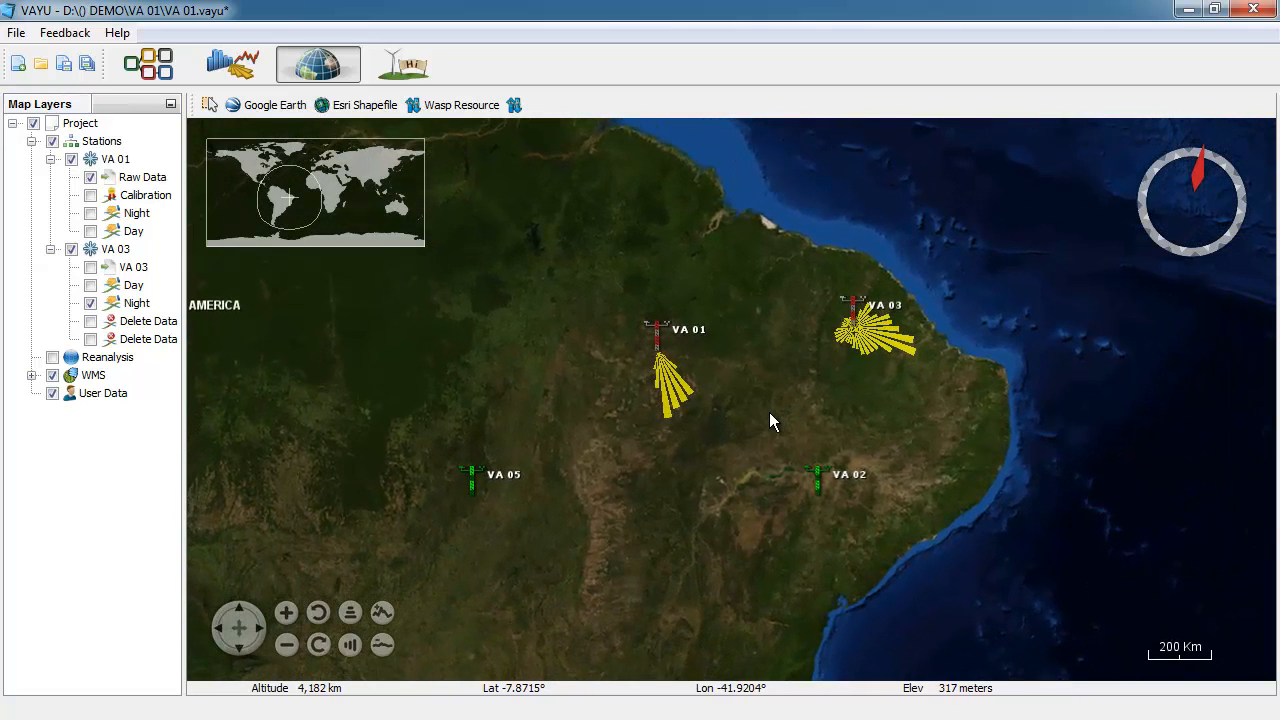
# Shift the Delete Data (2) and Day steps slightly in the VA 03 workflow, and display the VA 01 workflow
pyautogui.click(148, 63)
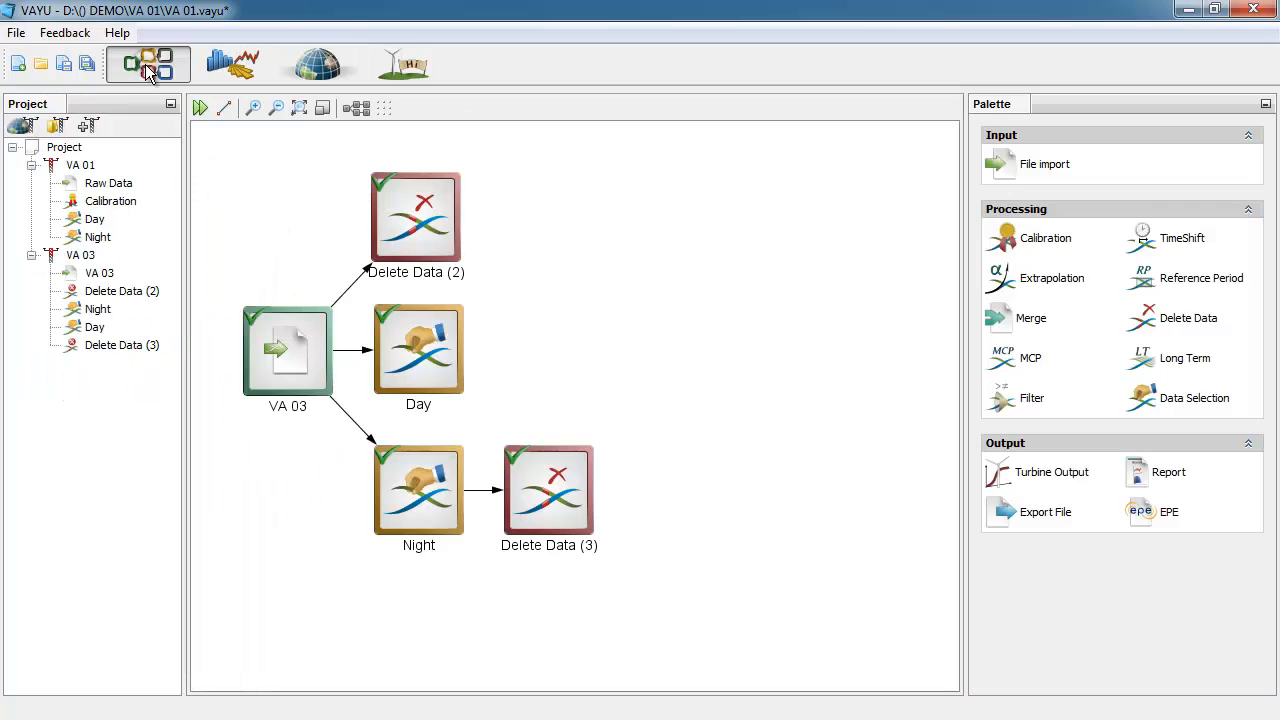
pyautogui.moveTo(425, 235); pyautogui.dragTo(438, 236)
pyautogui.moveTo(420, 360); pyautogui.dragTo(430, 360)
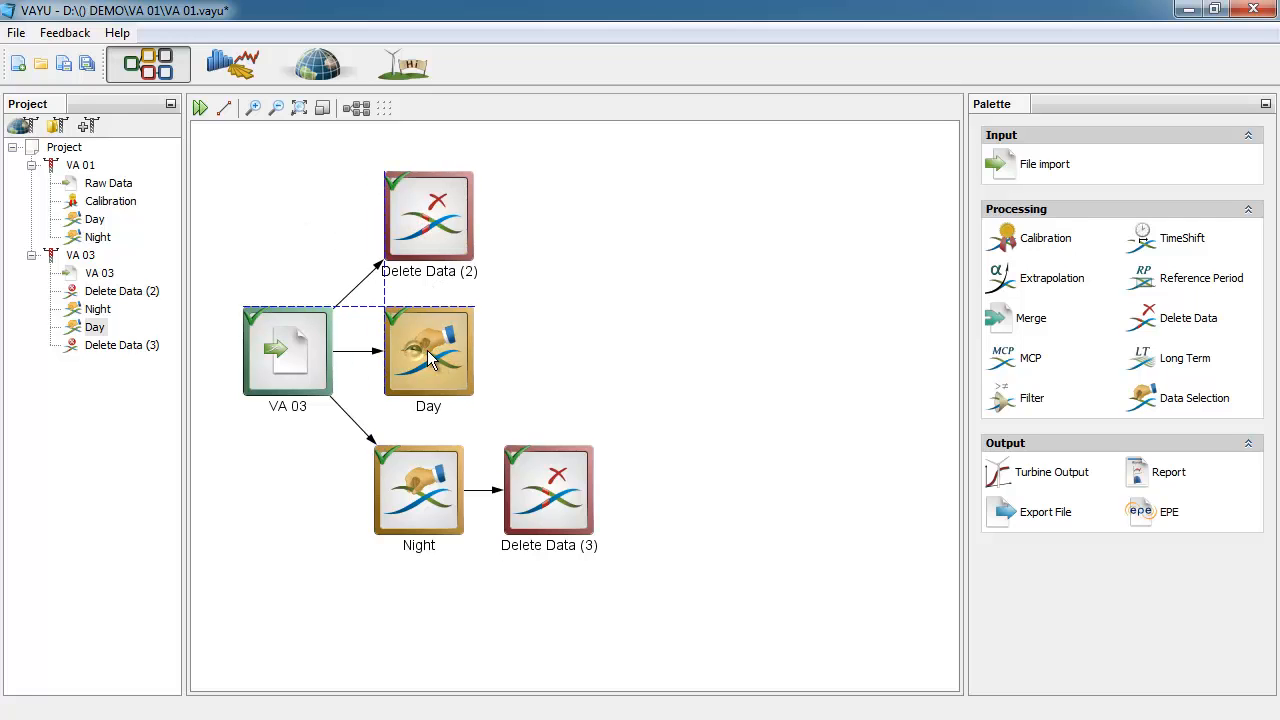
pyautogui.click(80, 167)
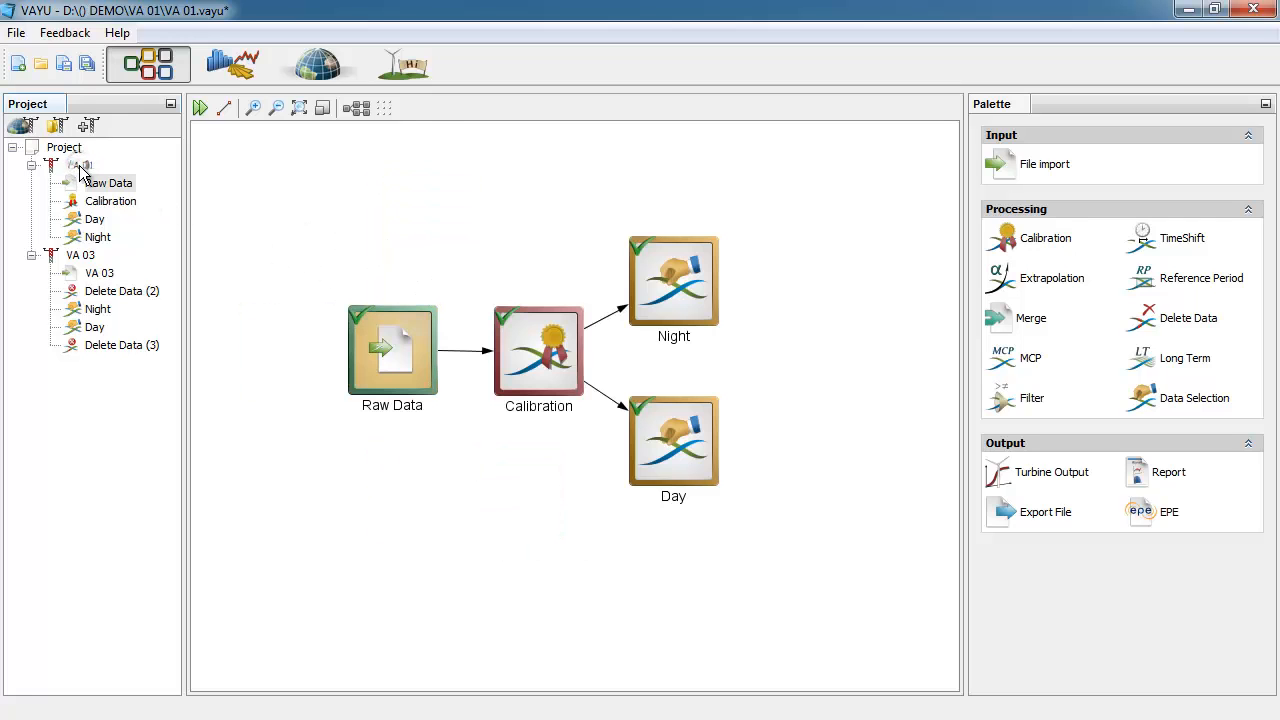
# Plot the average speeds at heights 45, 60 and 80 from VA 01's Raw Data and VA 03 together in the hourly profile
pyautogui.click(237, 66)
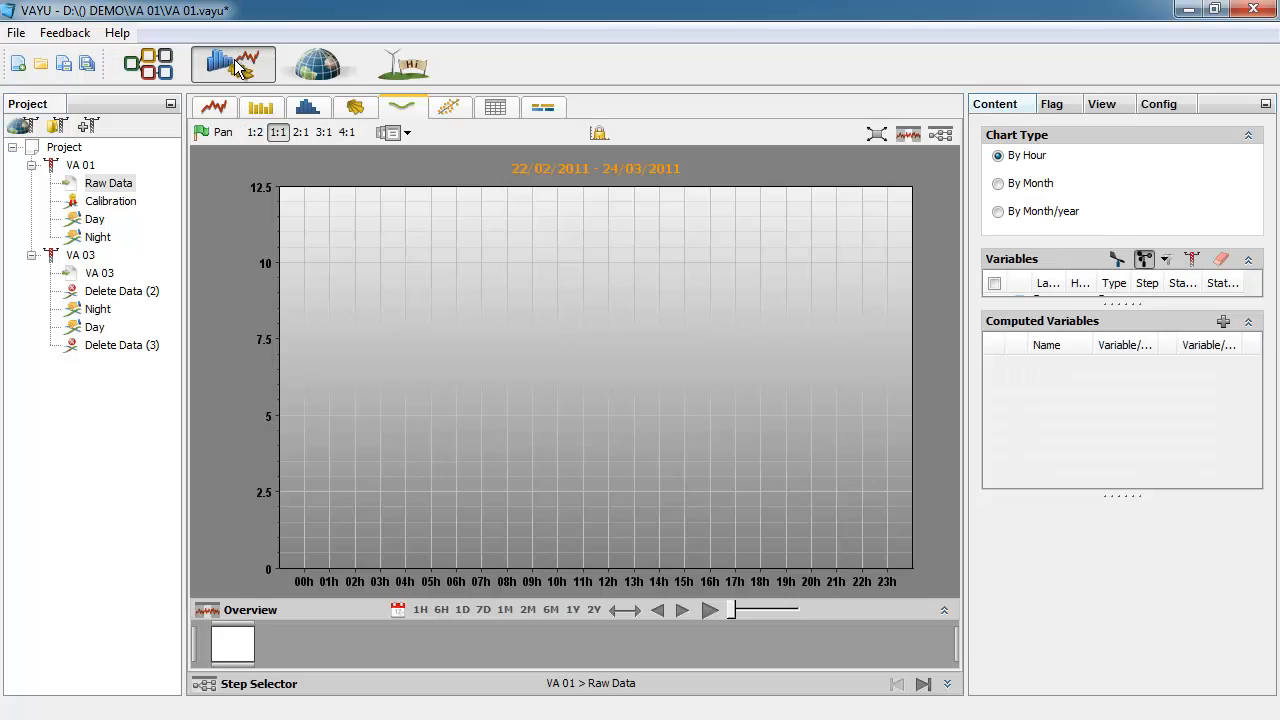
pyautogui.click(994, 284)
pyautogui.click(101, 276)
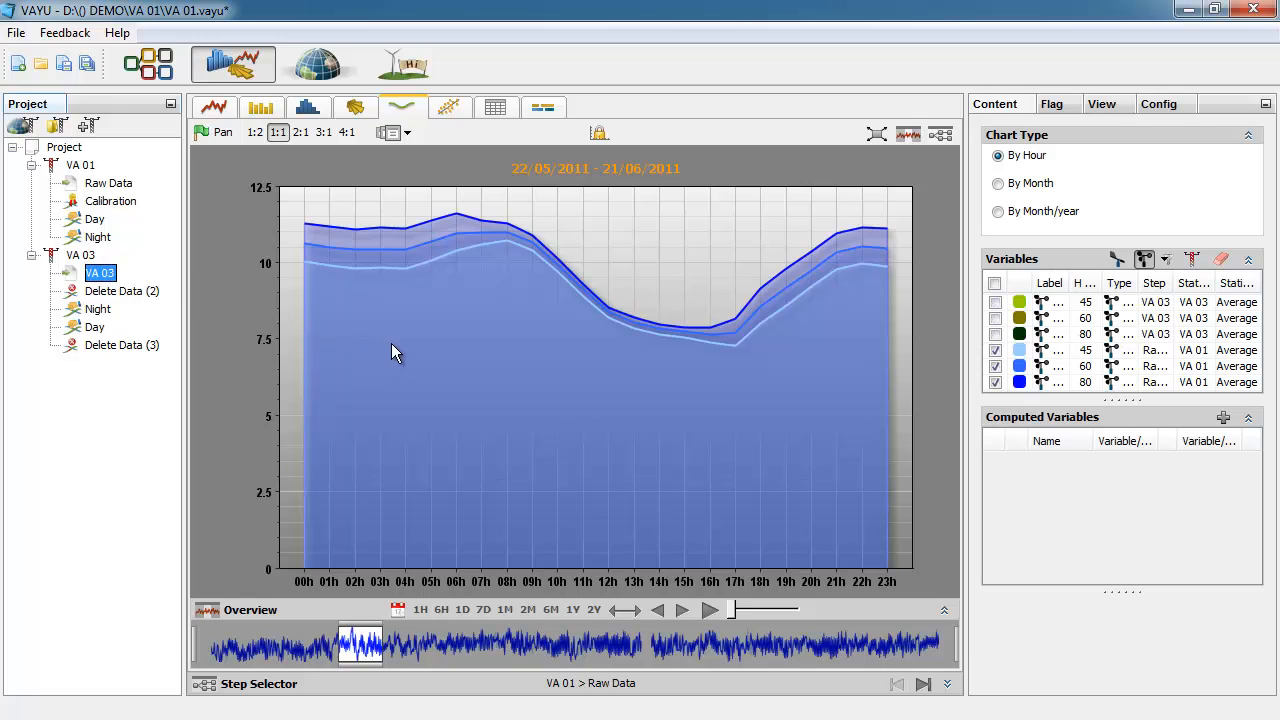
pyautogui.click(995, 334)
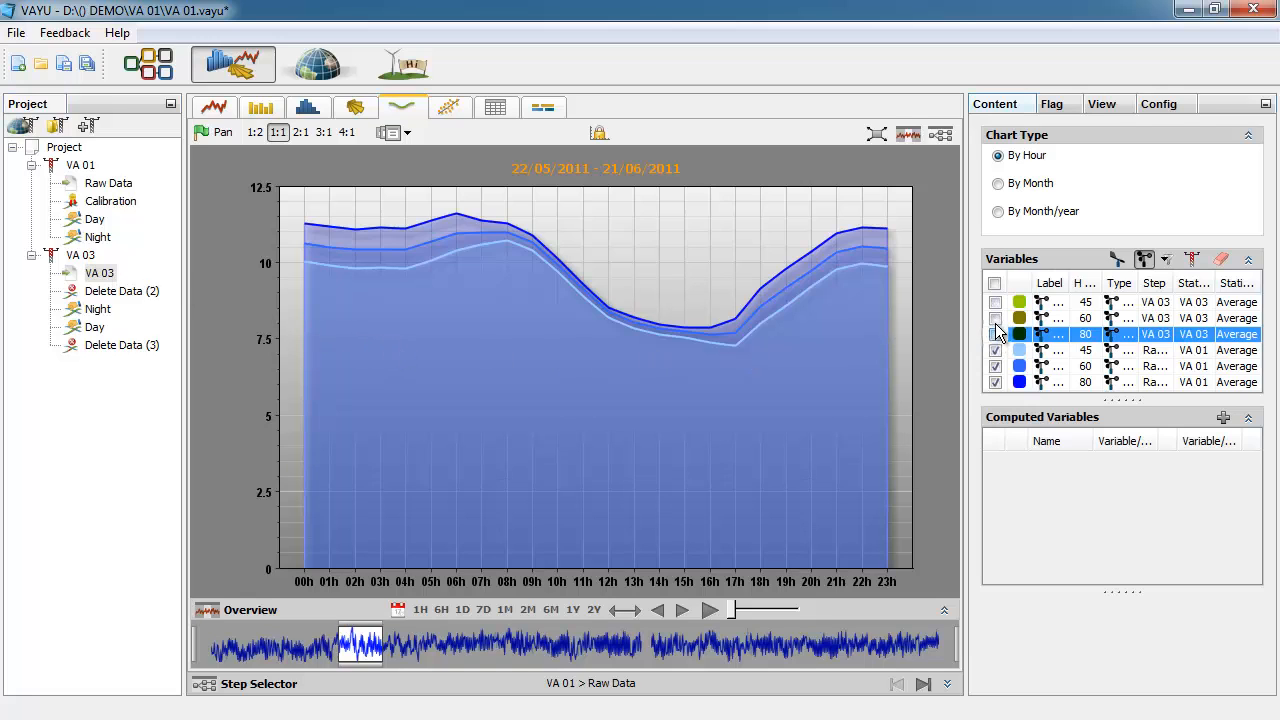
pyautogui.click(995, 318)
pyautogui.click(995, 302)
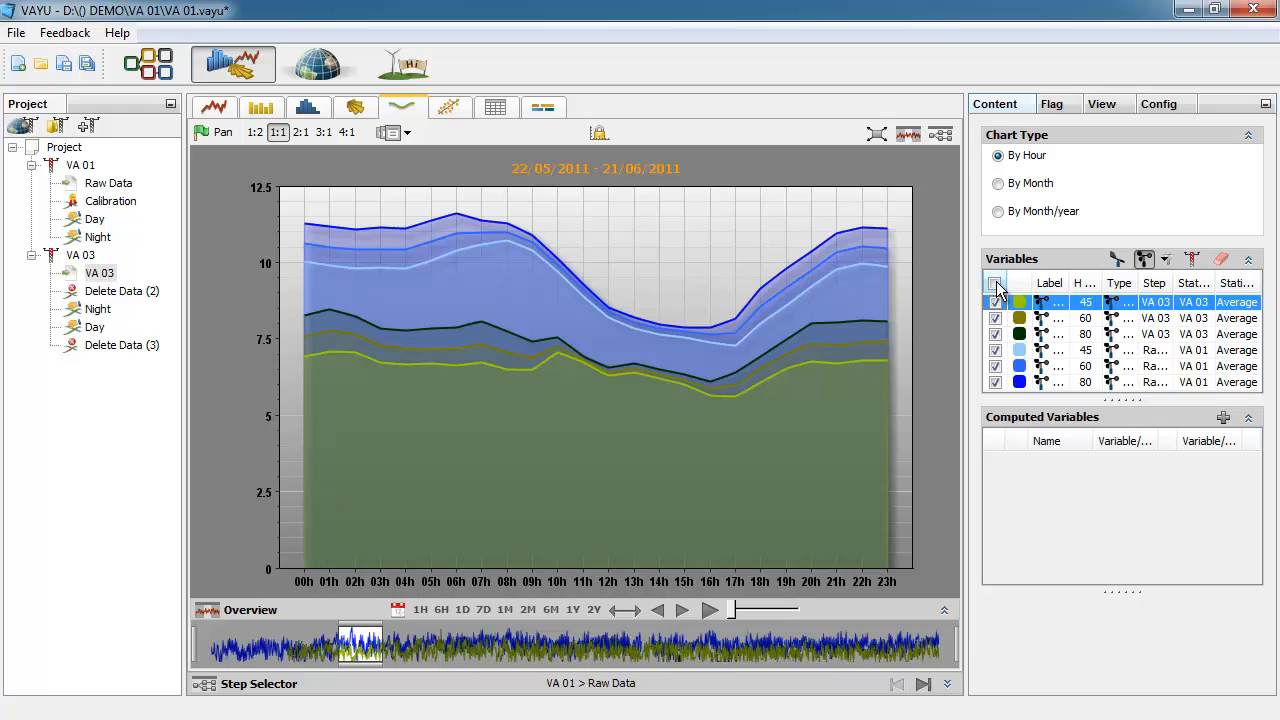
# Add MCP, Filter, Long Term and Report steps in a column beside the existing steps of the VA 01 workflow
pyautogui.click(150, 66)
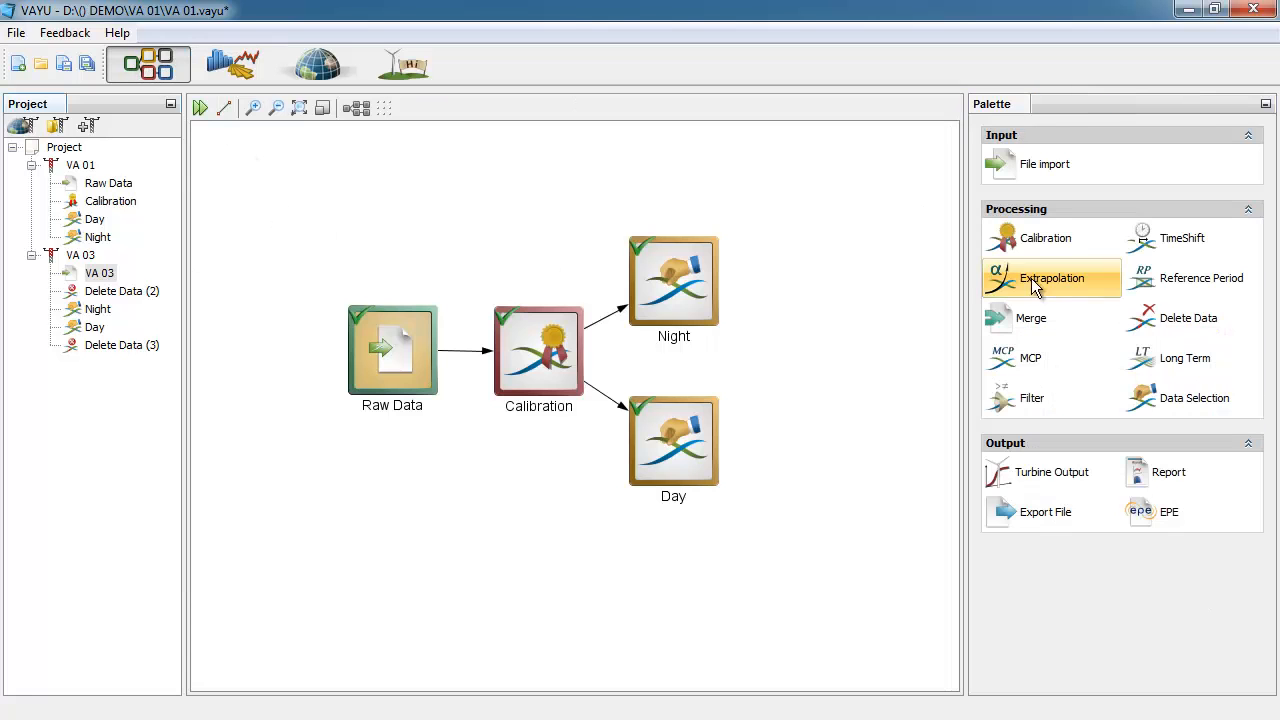
pyautogui.moveTo(1025, 360); pyautogui.dragTo(826, 182)
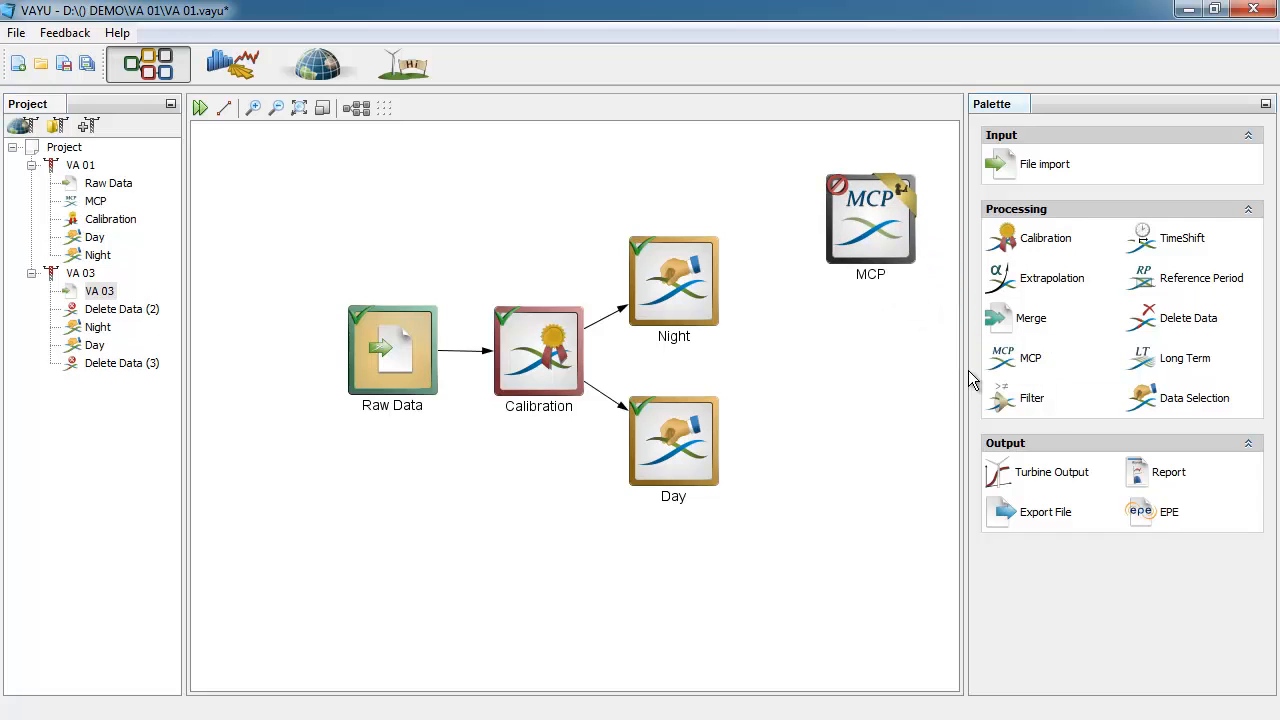
pyautogui.moveTo(1013, 402); pyautogui.dragTo(828, 312)
pyautogui.click(1168, 358)
pyautogui.moveTo(993, 419); pyautogui.dragTo(834, 443)
pyautogui.moveTo(1143, 469); pyautogui.dragTo(831, 590)
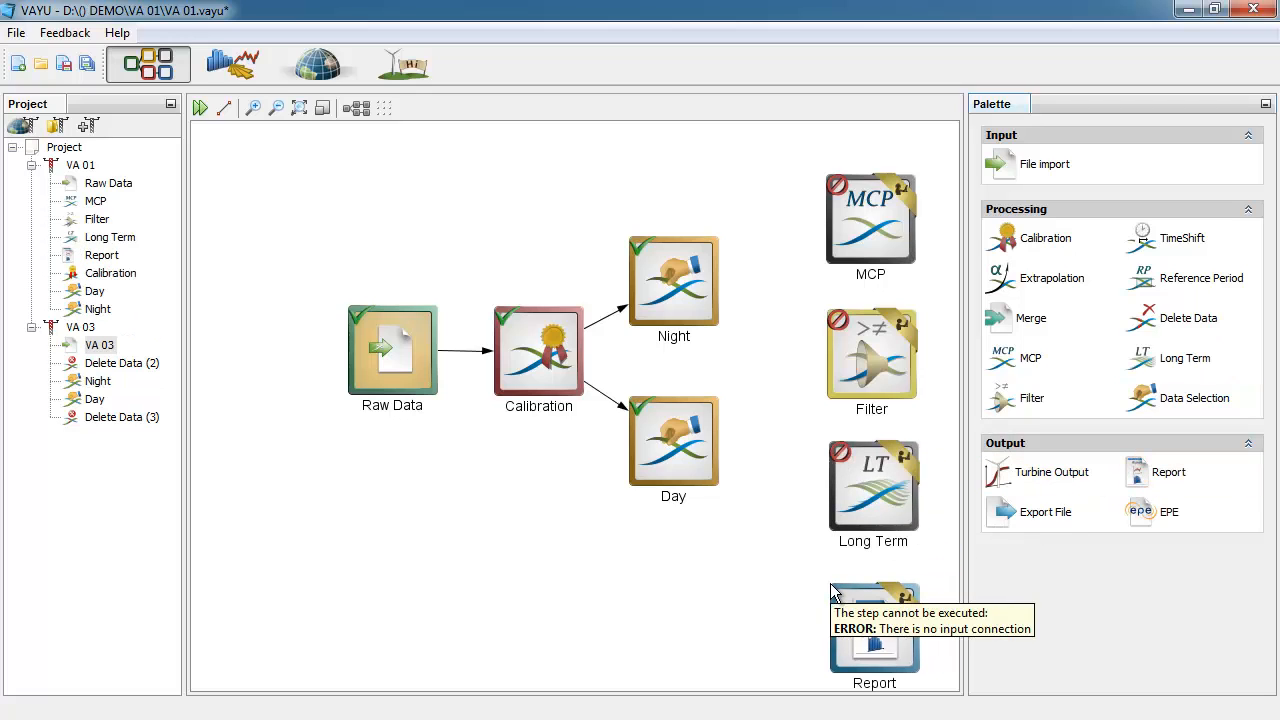